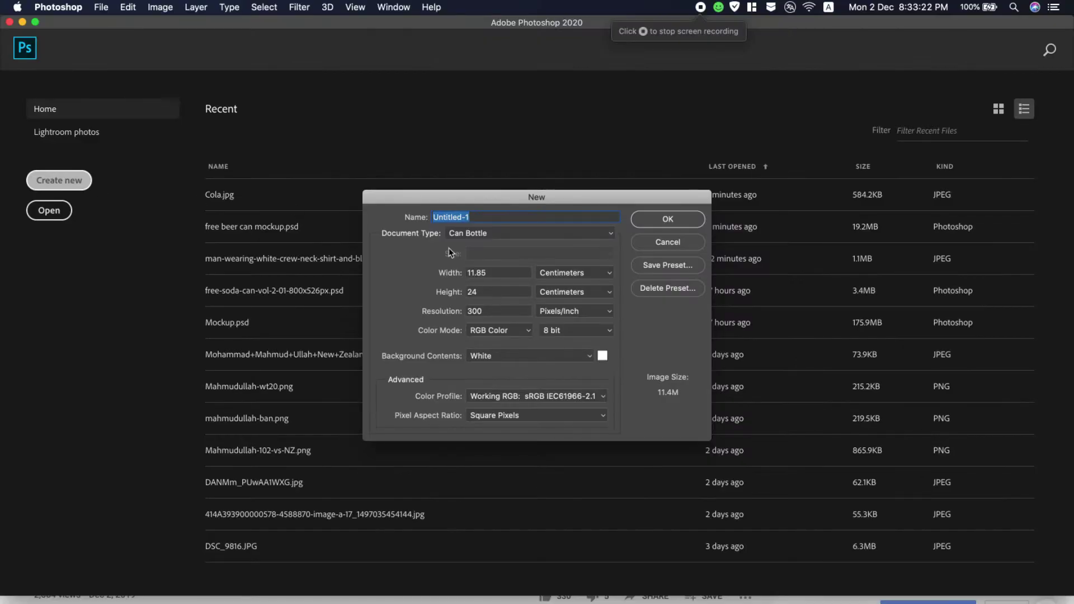
# Create a new Can Bottle document, 11.85 by 24 cm at 300 pixels/inch in RGB Color with a white background
pyautogui.click(537, 231)
pyautogui.click(520, 232)
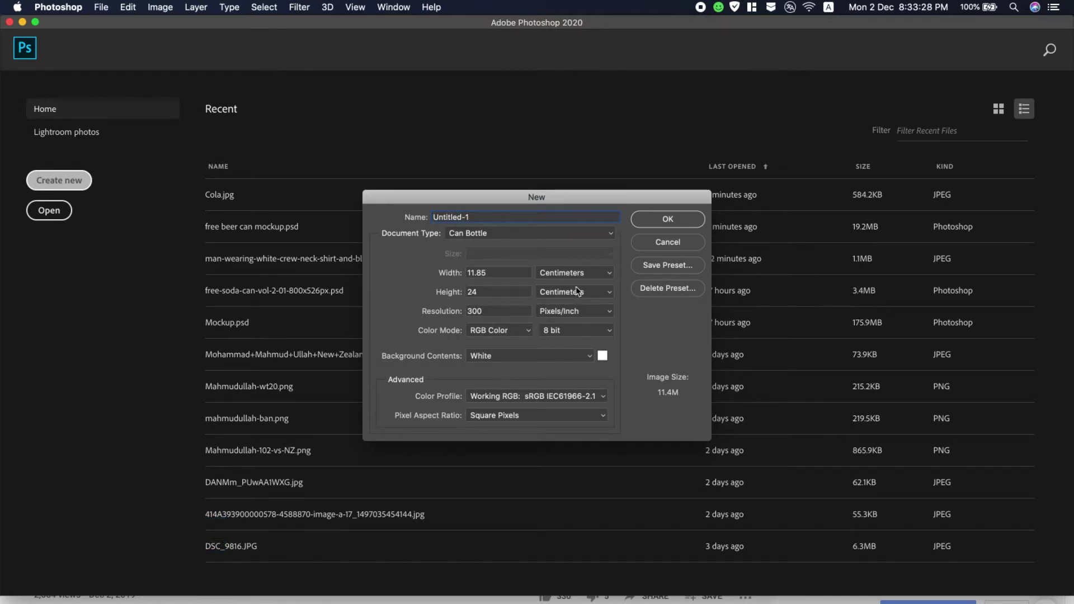
pyautogui.click(667, 219)
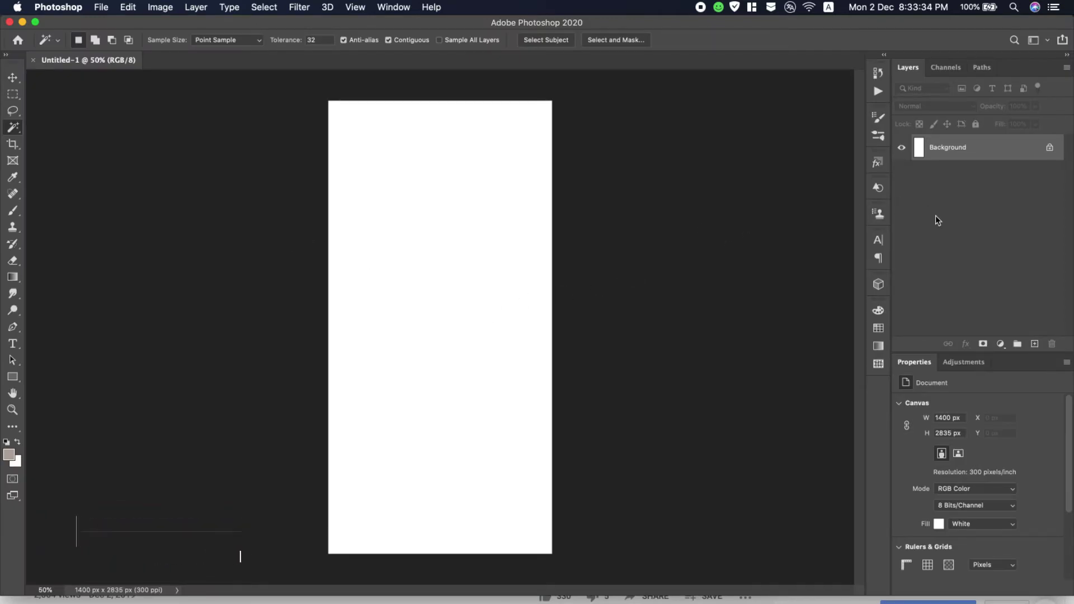
# Add a solid color fill layer in dark navy blue (#152a44) above the background
pyautogui.click(1005, 345)
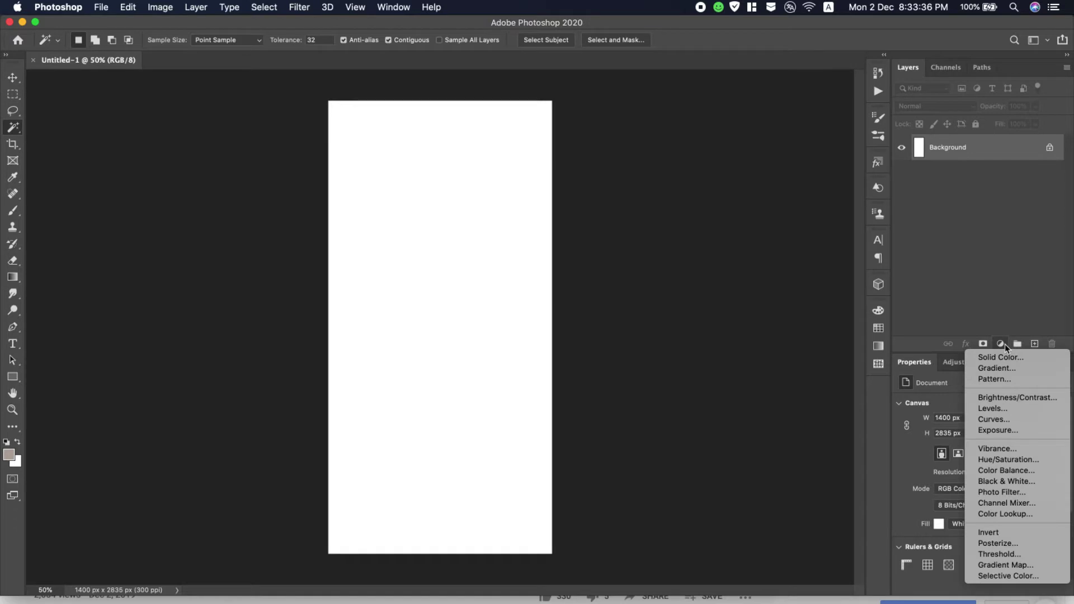
pyautogui.click(1005, 356)
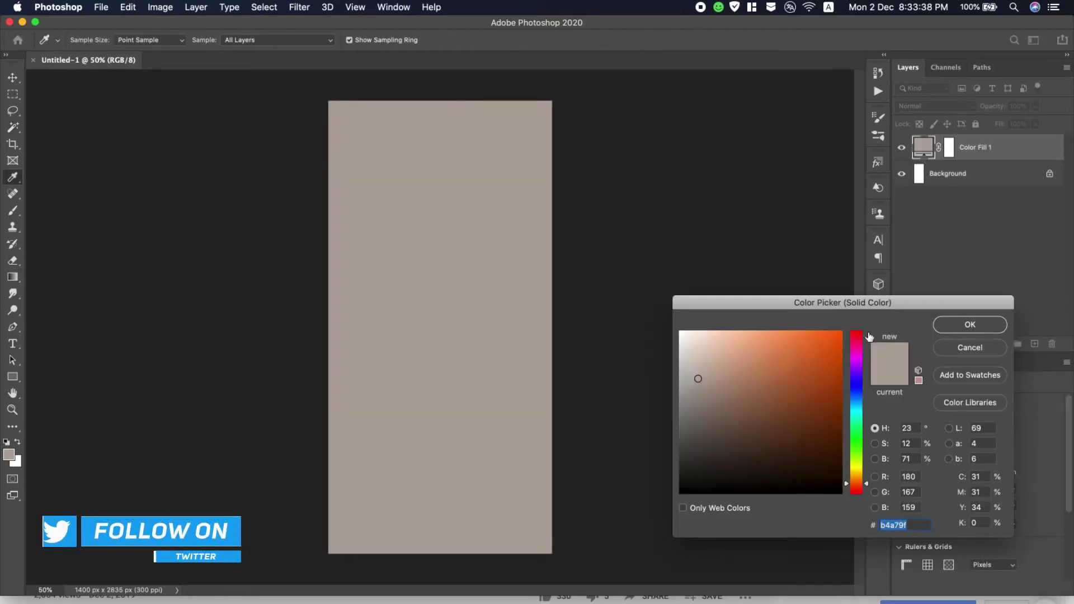
pyautogui.click(810, 446)
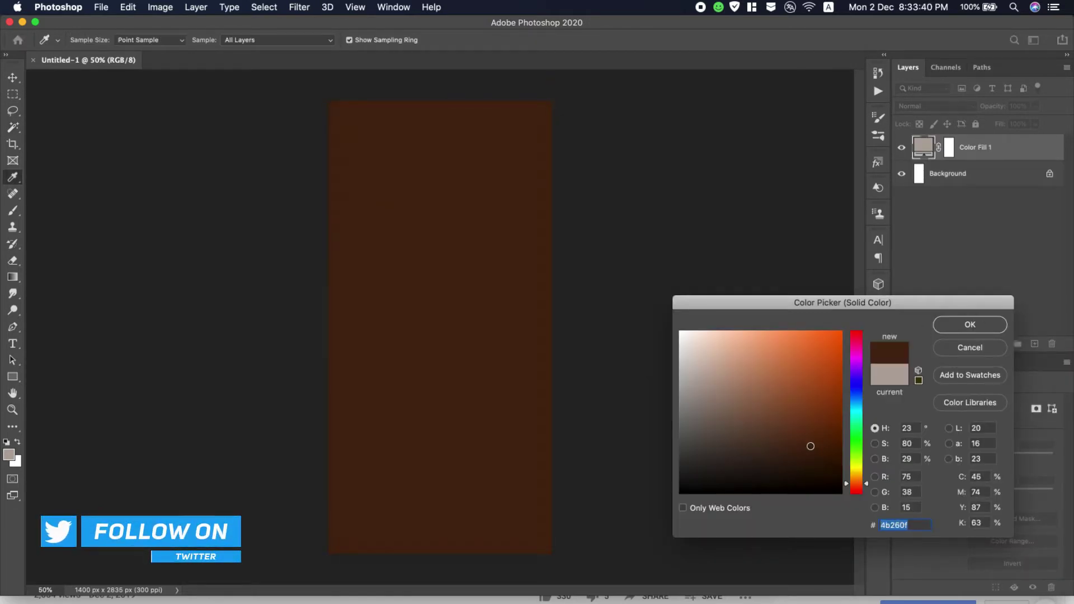
pyautogui.moveTo(810, 445)
pyautogui.mouseDown()
pyautogui.moveTo(816, 437)
pyautogui.moveTo(793, 450)
pyautogui.mouseUp()
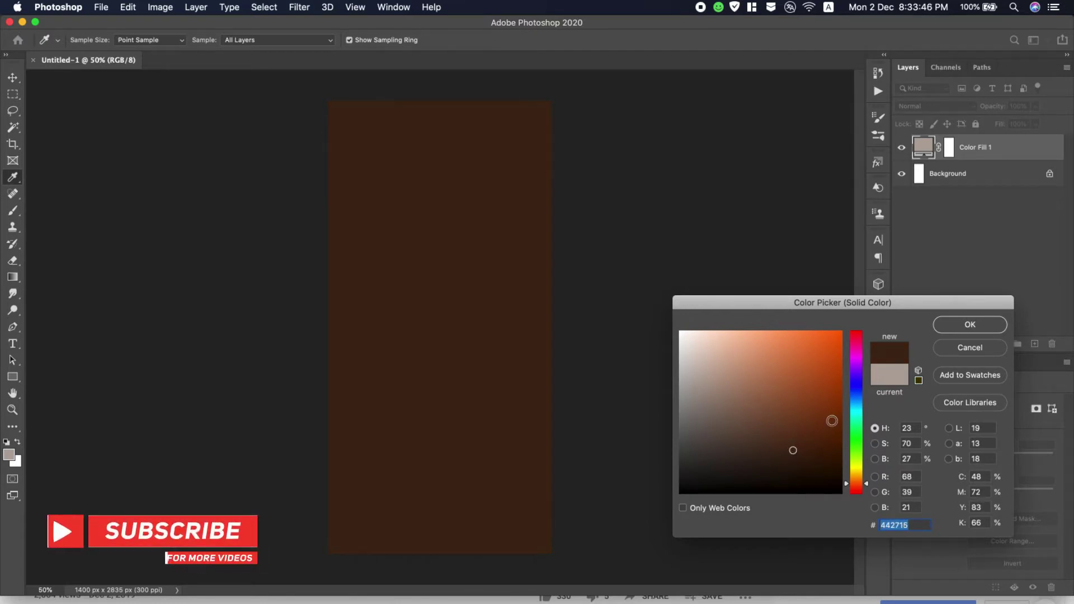
pyautogui.click(857, 398)
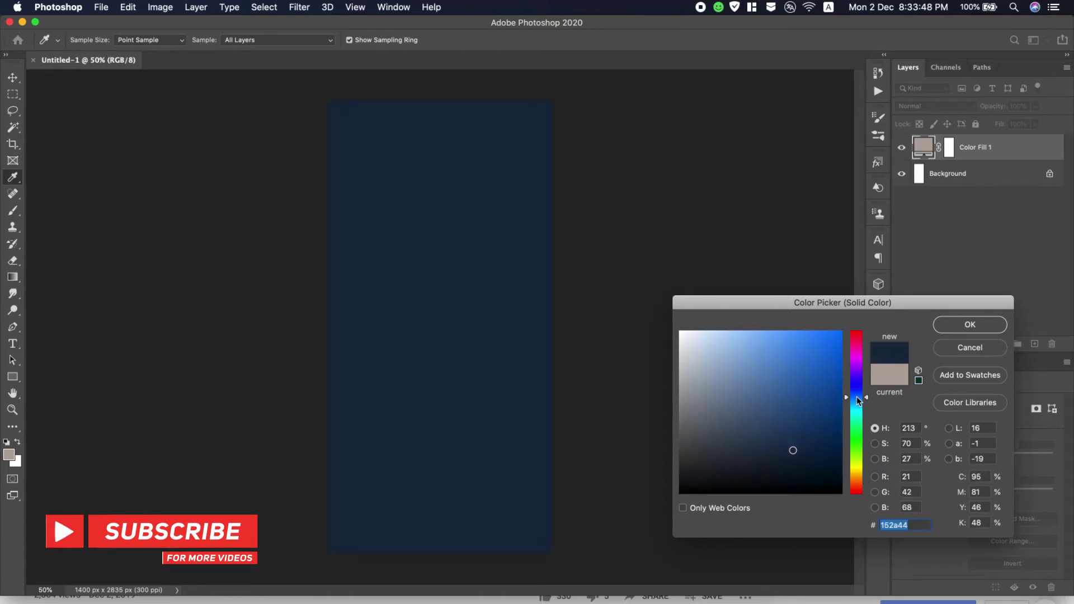
pyautogui.click(947, 326)
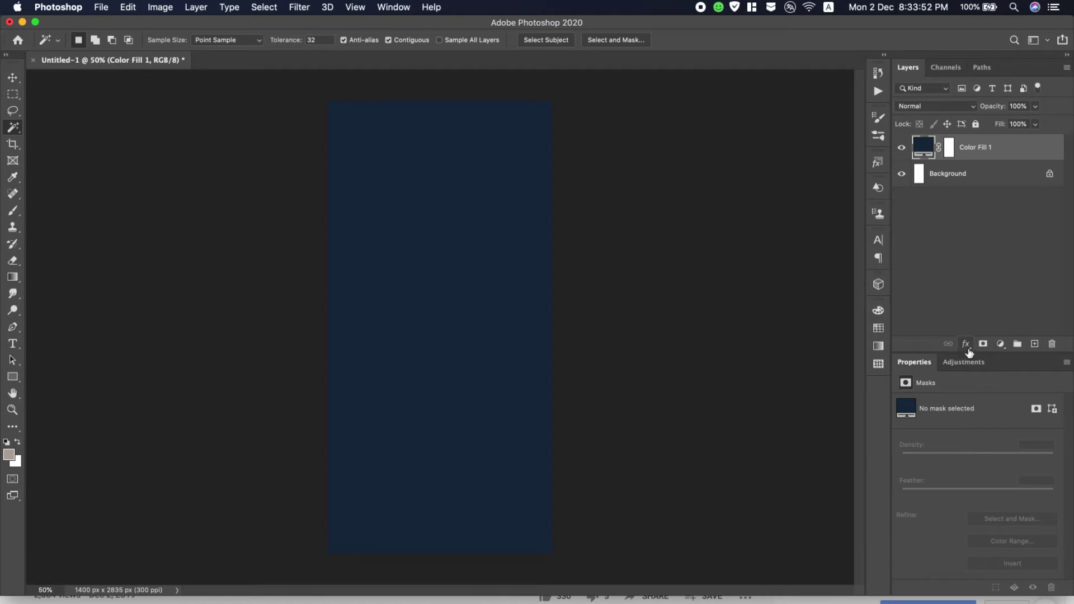
# Place the Cola.png file from the Desktop into the document as an embedded image
pyautogui.click(103, 7)
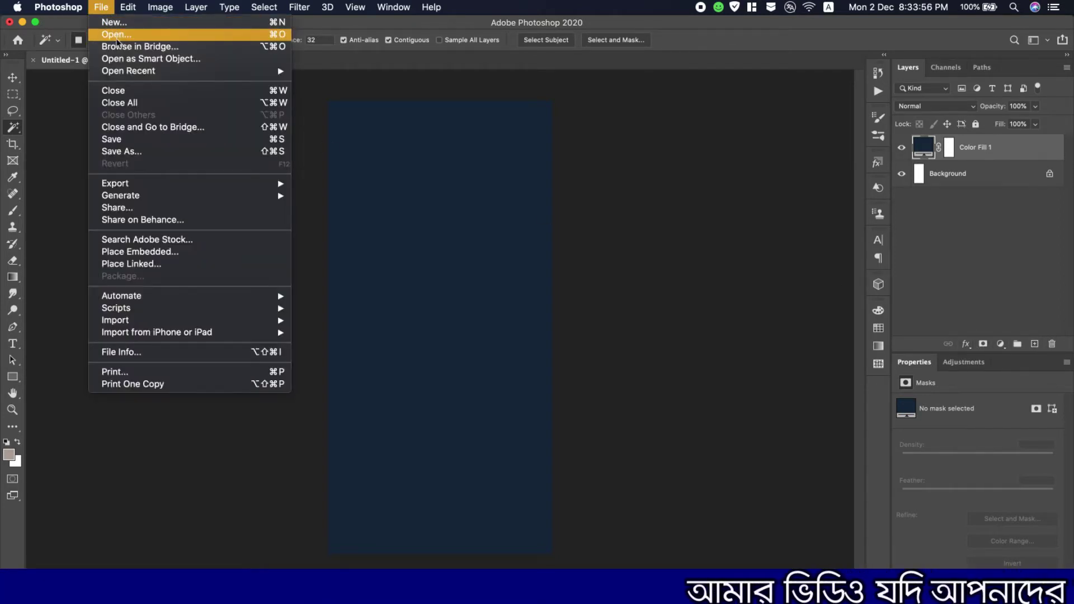
pyautogui.click(198, 251)
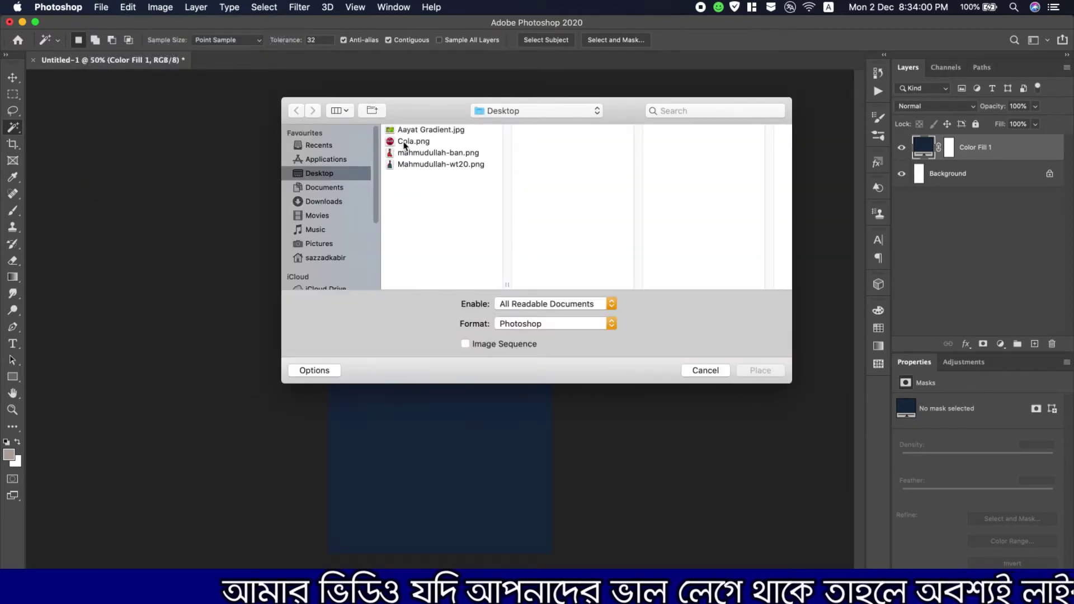
pyautogui.click(412, 141)
pyautogui.click(761, 370)
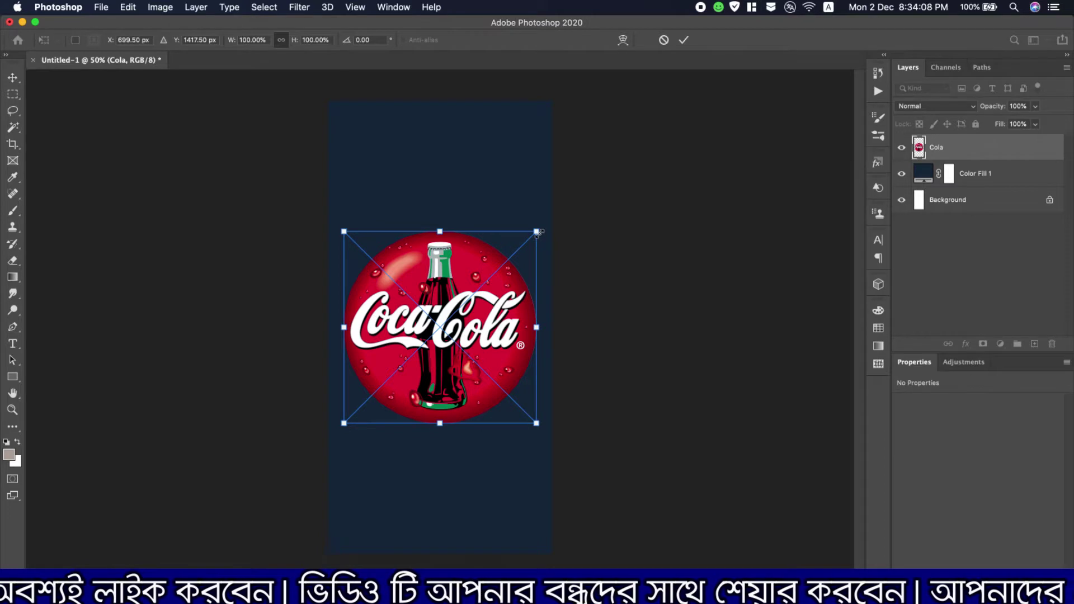
# Scale the placed Cola logo to about 116% so it spans the canvas width, slightly above the middle, and apply the transform
pyautogui.moveTo(539, 233); pyautogui.dragTo(564, 215)
pyautogui.moveTo(503, 321); pyautogui.dragTo(492, 320)
pyautogui.moveTo(547, 214); pyautogui.dragTo(554, 209)
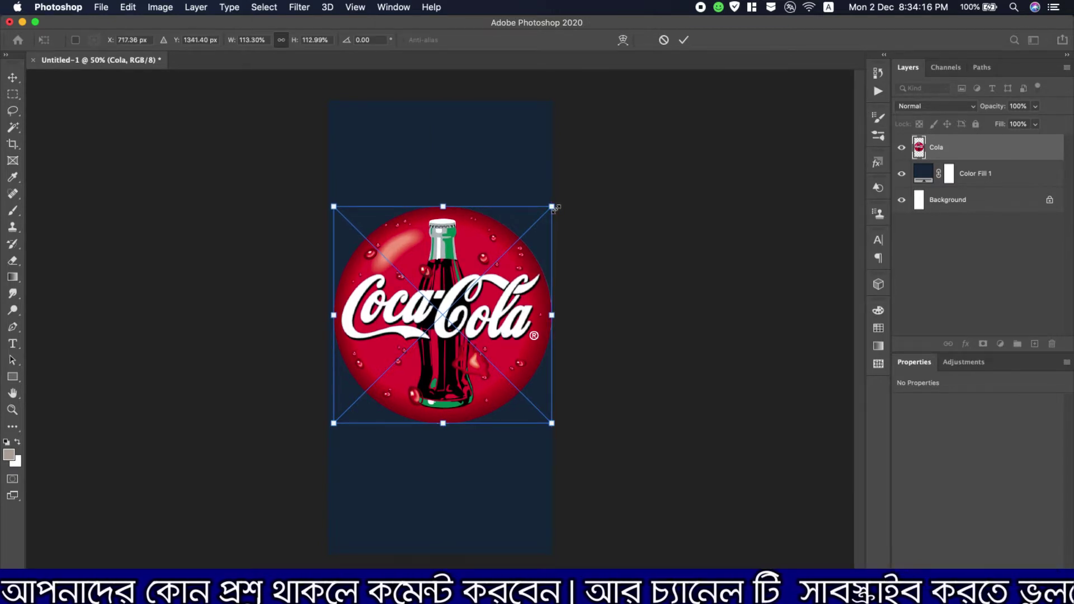
pyautogui.press('super+z')
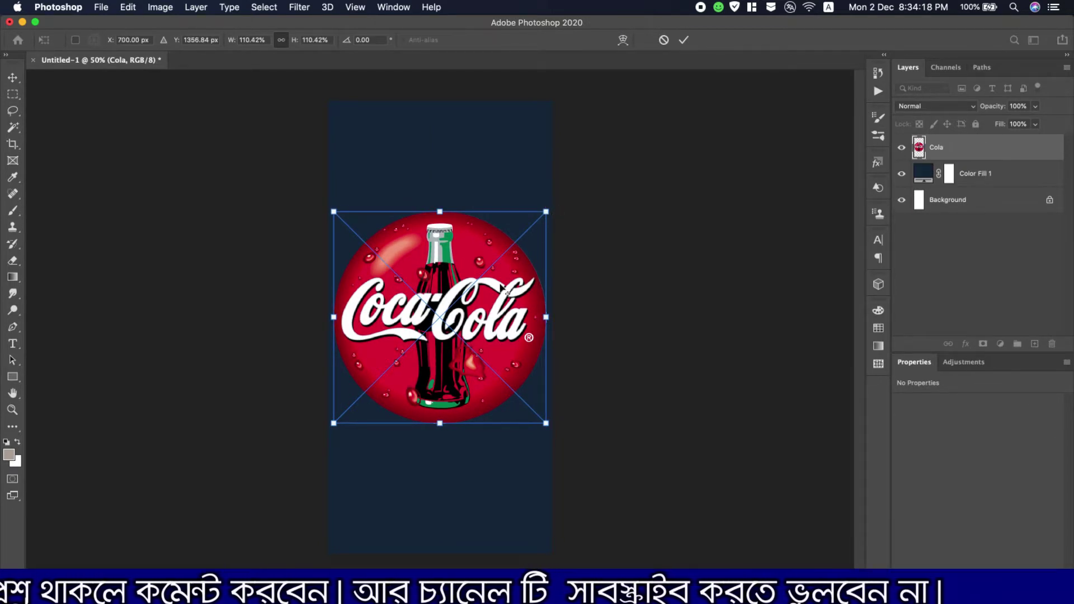
pyautogui.moveTo(546, 211); pyautogui.dragTo(553, 205)
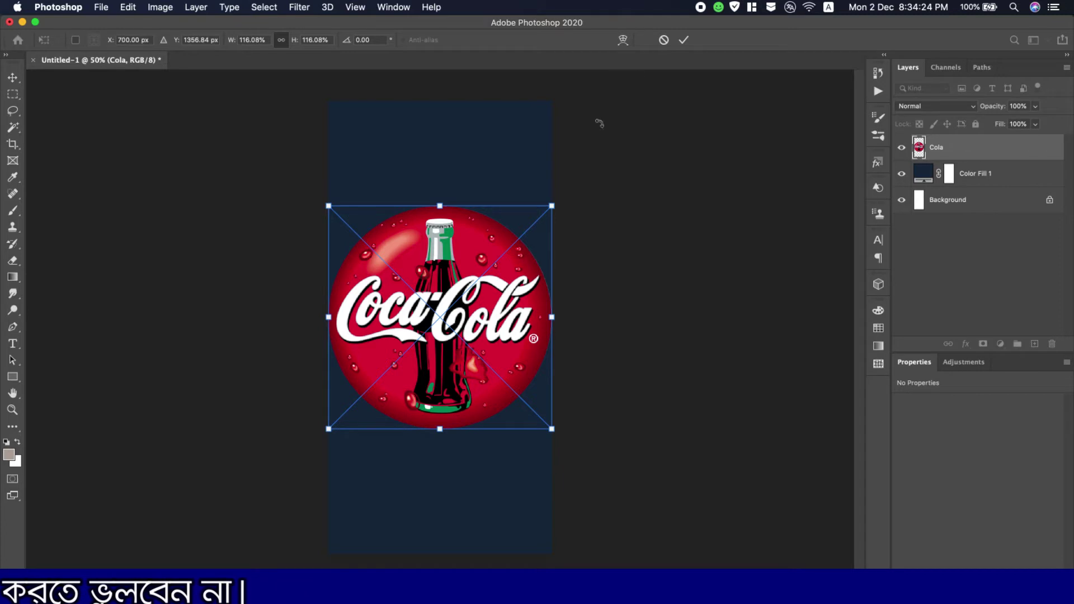
pyautogui.click(682, 40)
pyautogui.press('w')
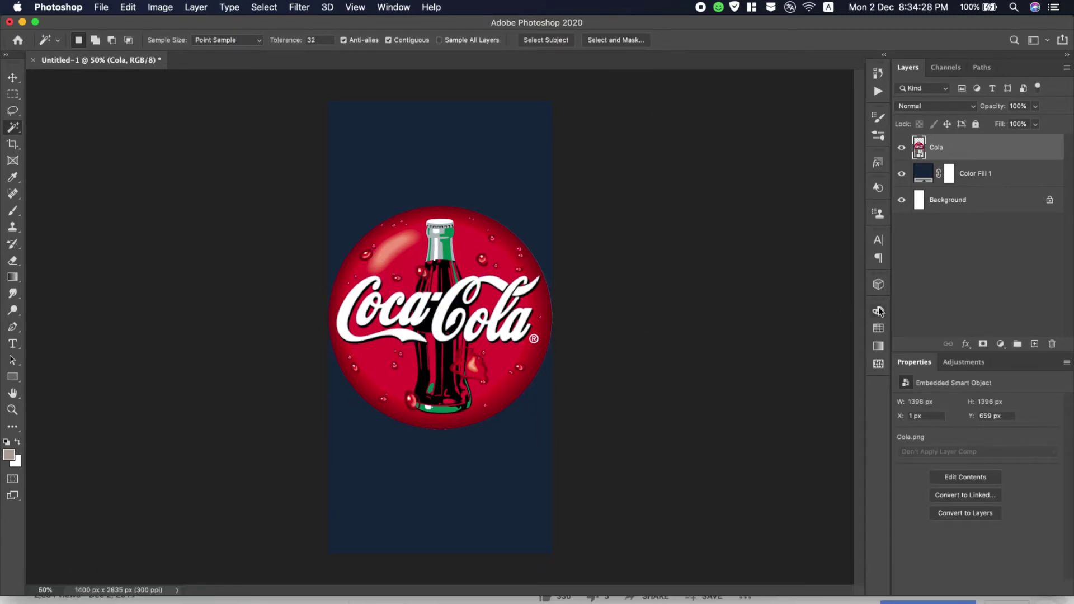
pyautogui.click(994, 347)
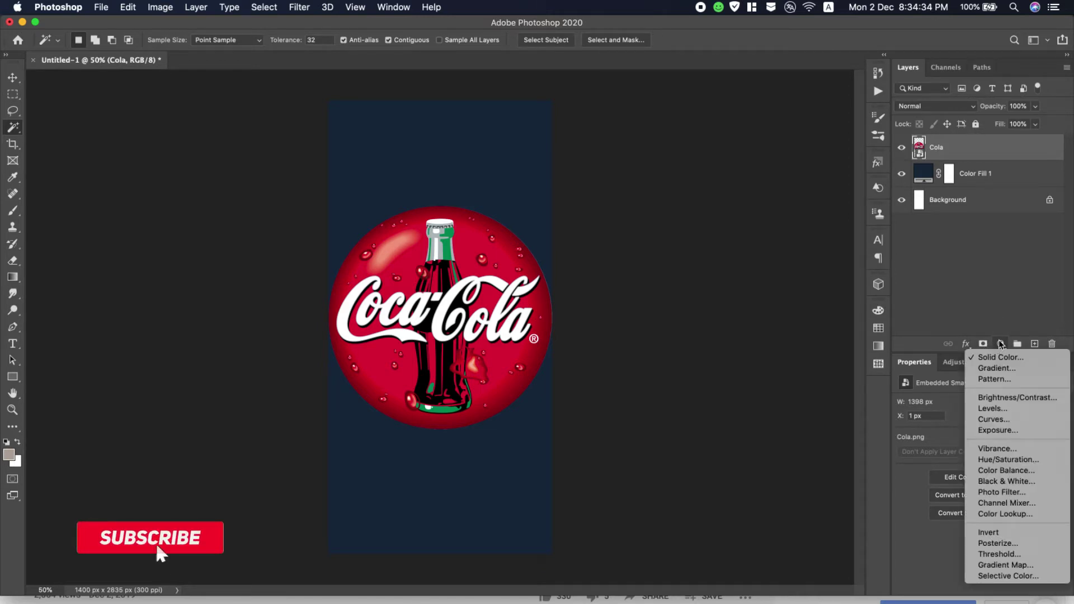
pyautogui.click(839, 312)
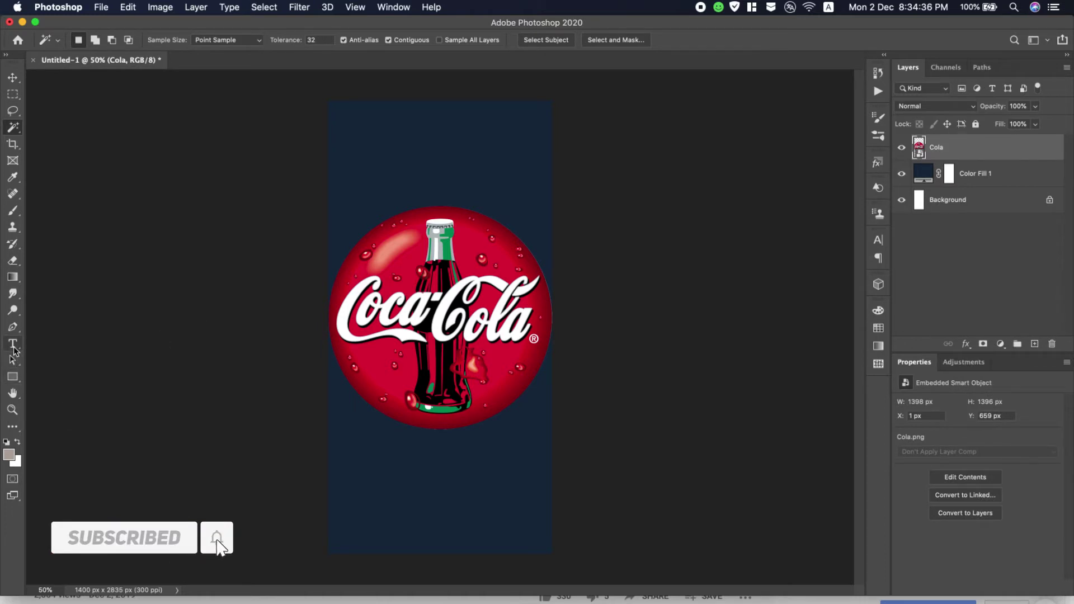
# Add a white 26 pt Futura Bold text line below the logo reading "DESIGNED BY" followed by the designer's first name
pyautogui.press('t')
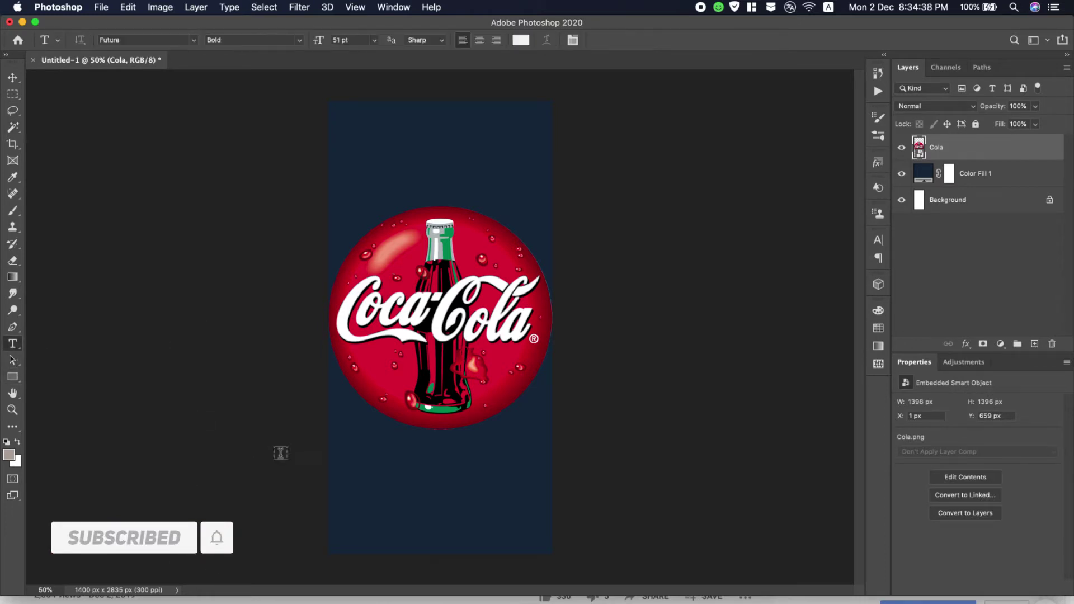
pyautogui.click(360, 488)
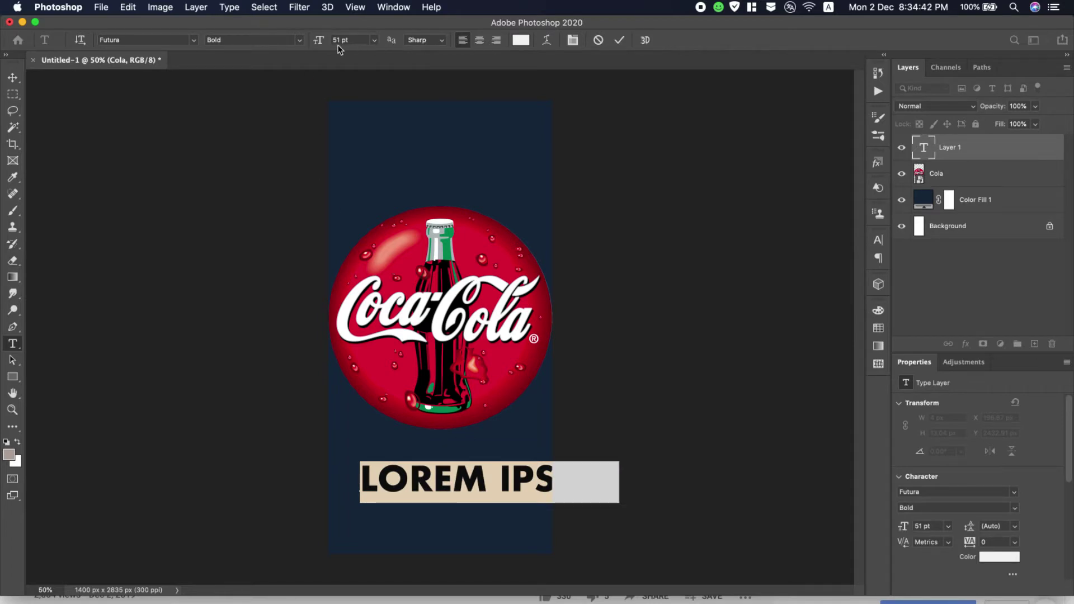
pyautogui.moveTo(316, 45); pyautogui.dragTo(299, 45)
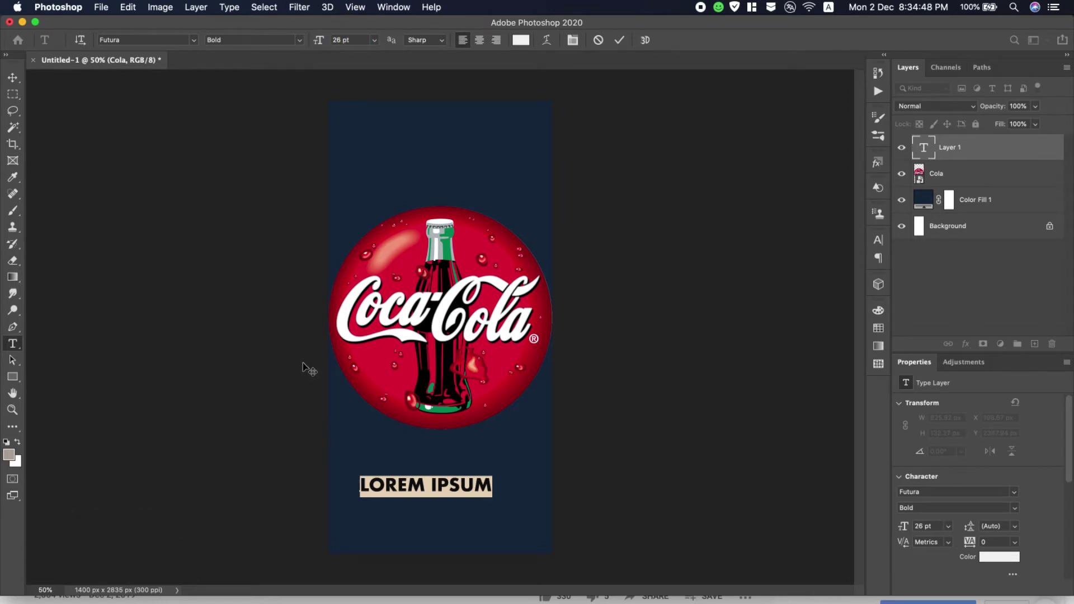
pyautogui.write('D')
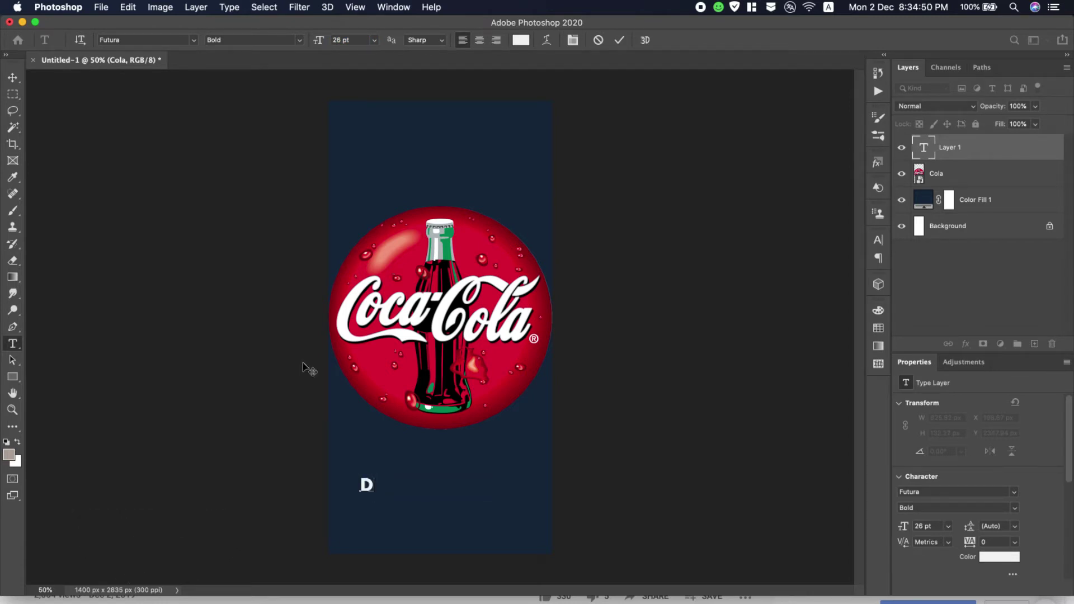
pyautogui.write('ESIGNED')
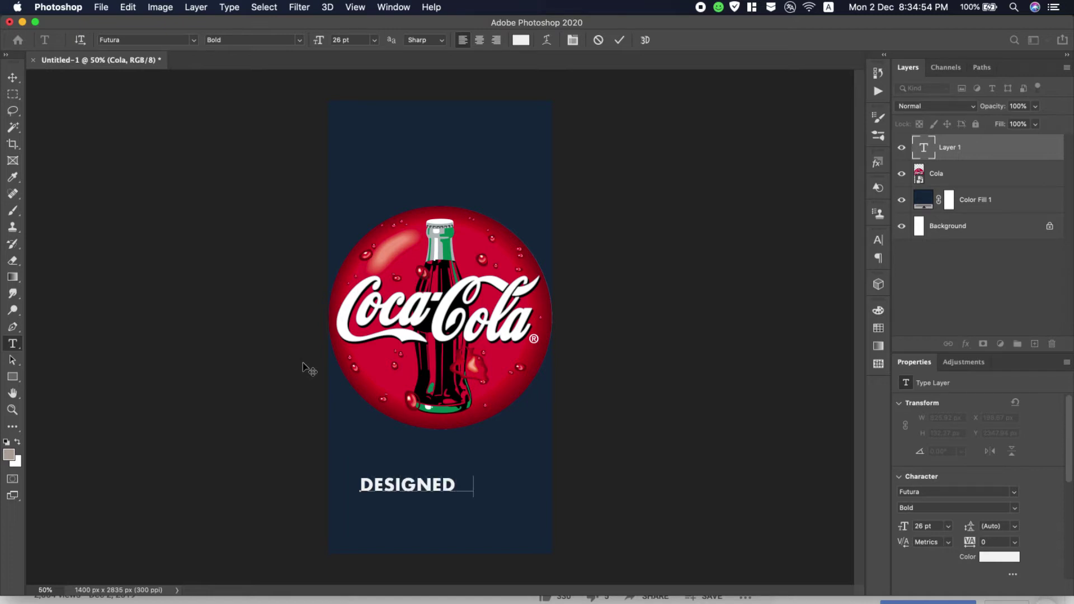
pyautogui.write(' BY SAZZA')
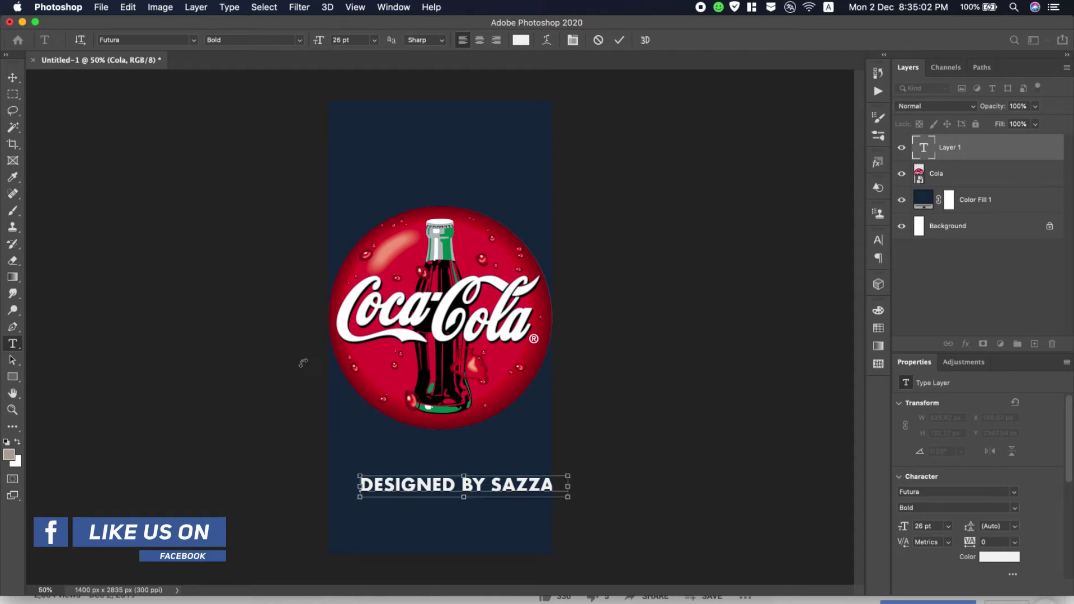
# Select the whole credit line and set its font style to Medium
pyautogui.press('super+a')
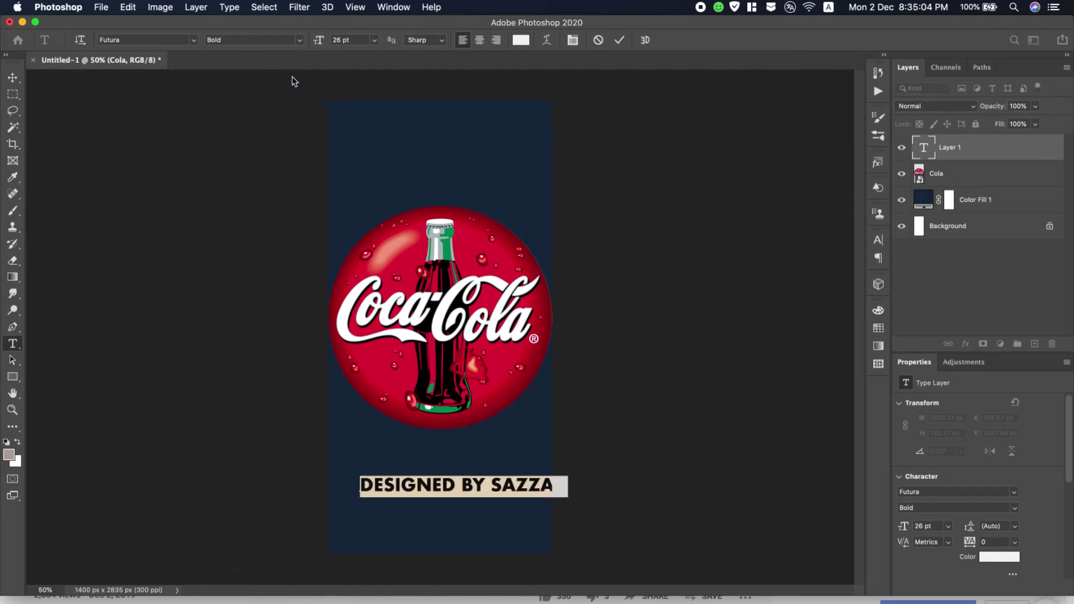
pyautogui.click(298, 41)
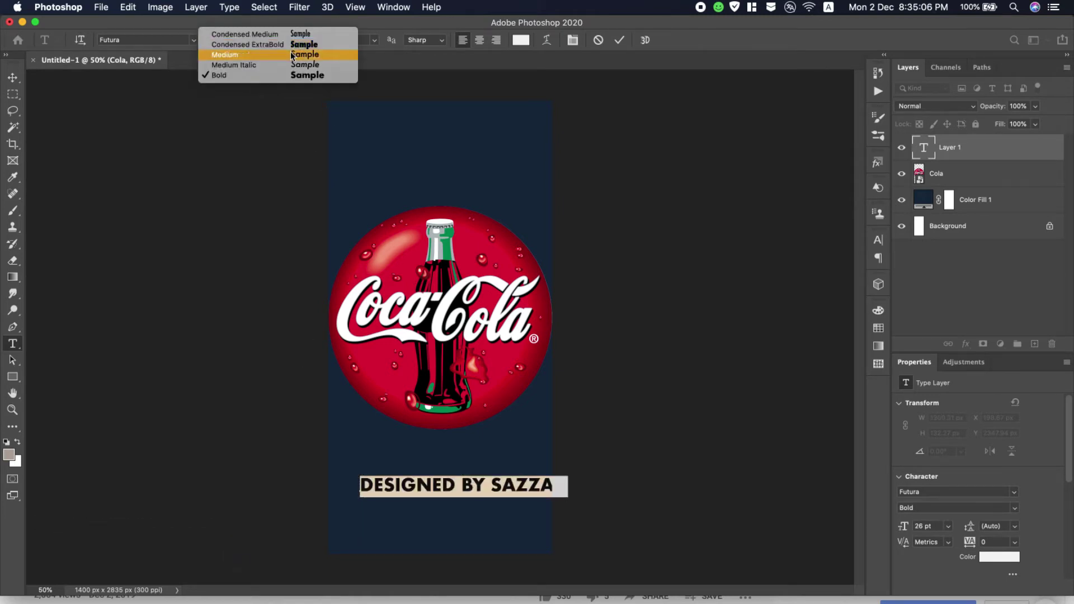
pyautogui.click(291, 54)
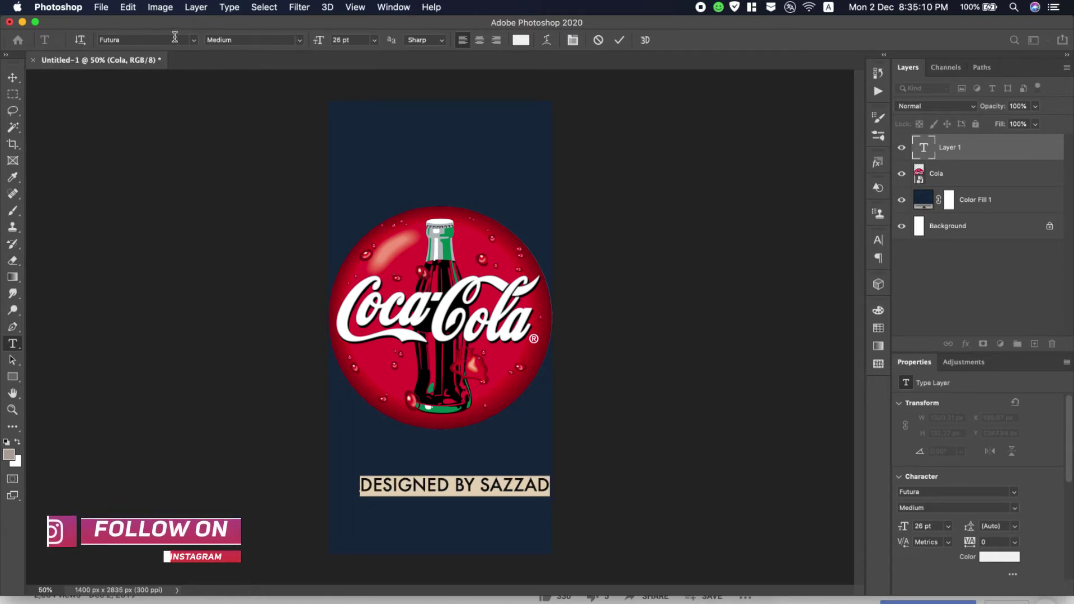
# Browse the font list and set the selected credit line to Marker Felt Thin
pyautogui.click(195, 41)
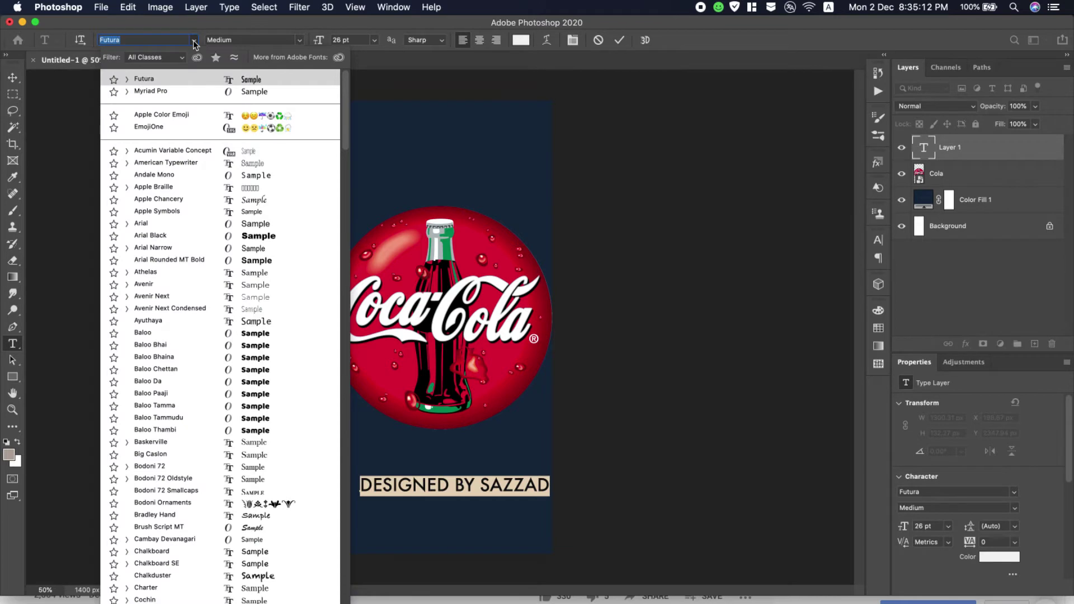
pyautogui.press('Down')
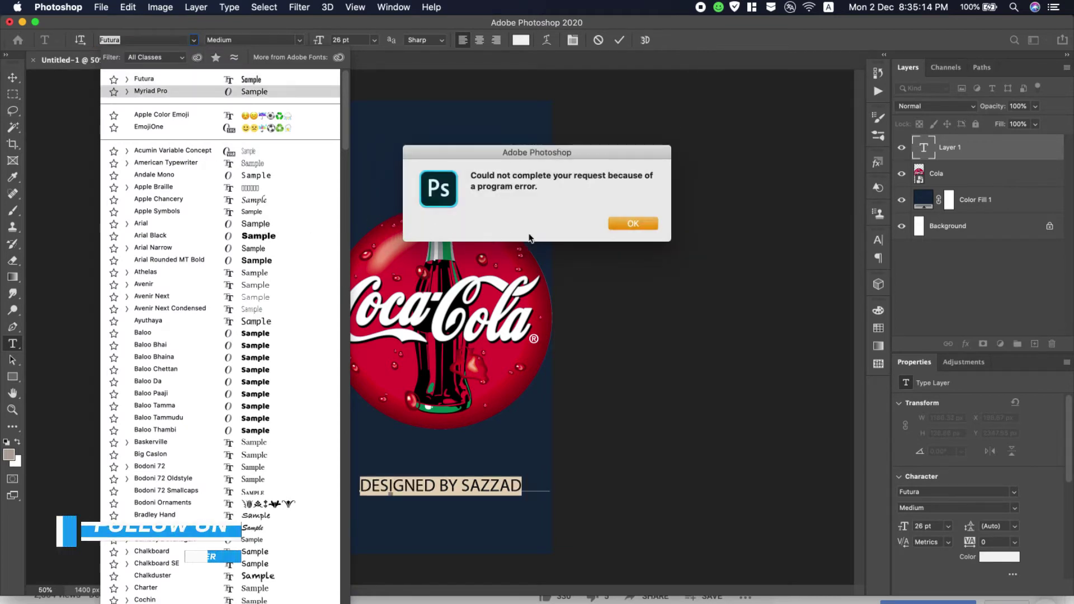
pyautogui.click(641, 227)
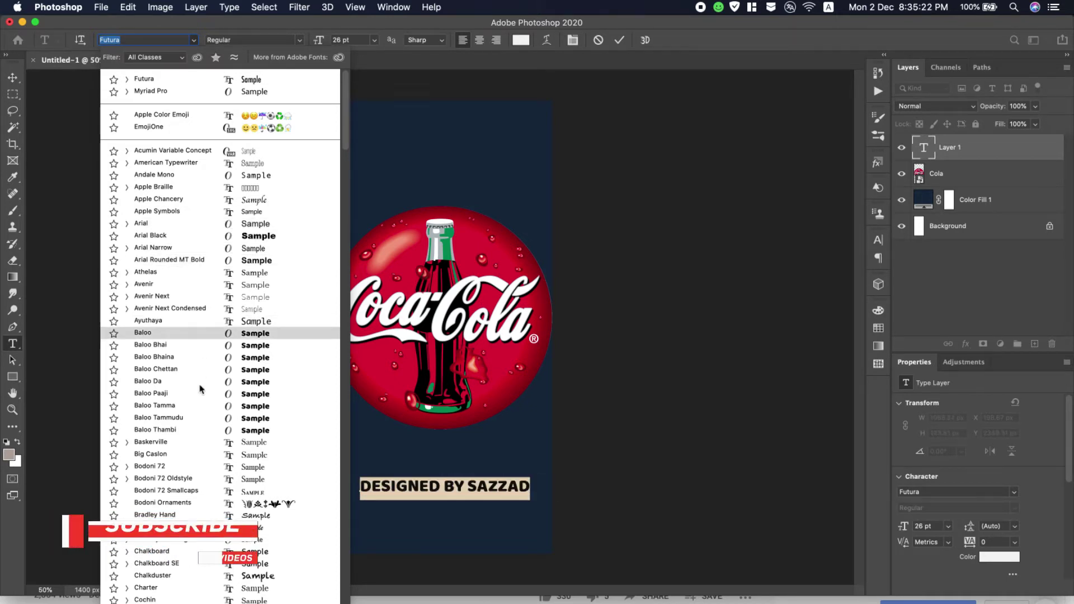
pyautogui.scroll(-4, 213, 419)
pyautogui.scroll(-5, 213, 421)
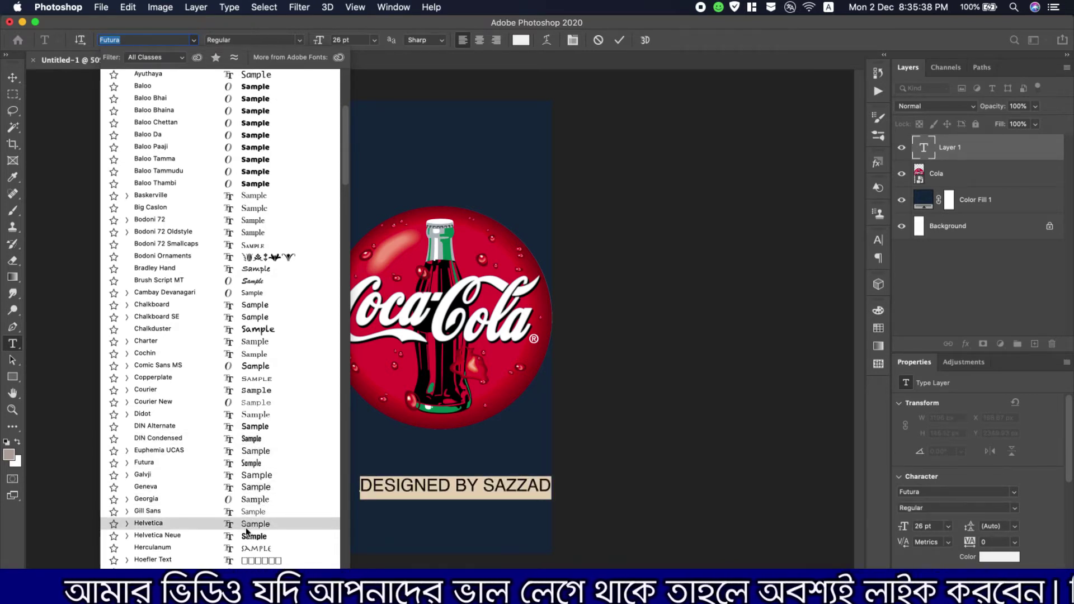
pyautogui.scroll(-3, 248, 538)
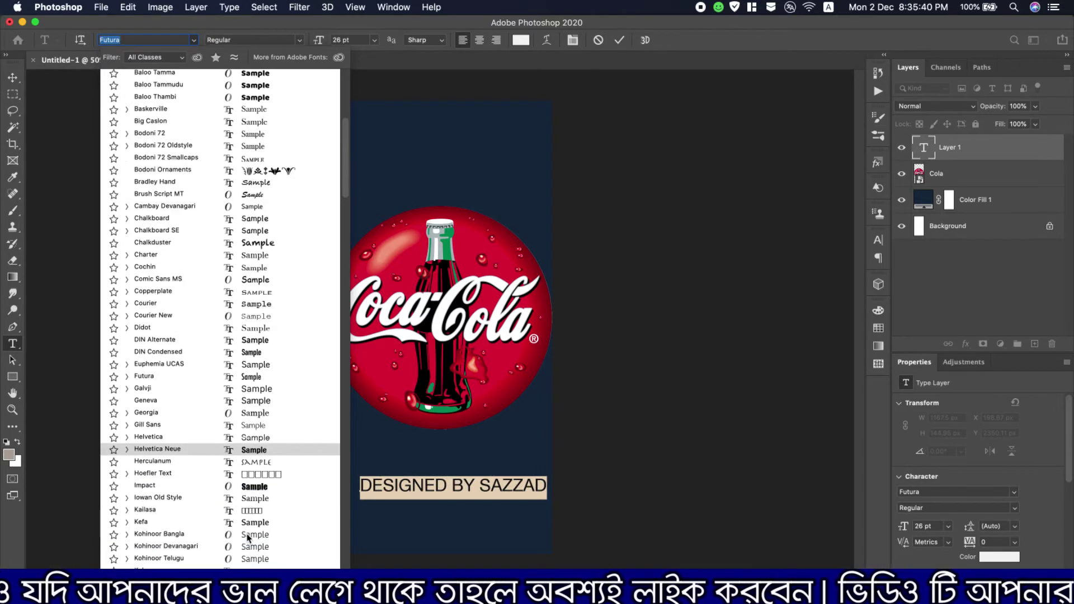
pyautogui.scroll(-5, 248, 538)
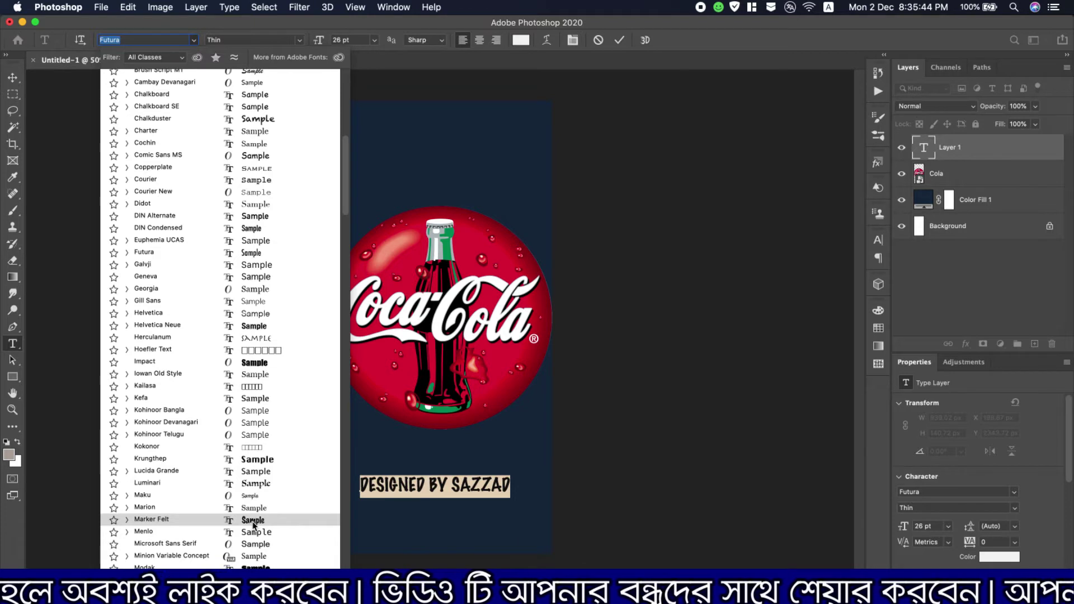
pyautogui.click(253, 521)
pyautogui.click(403, 477)
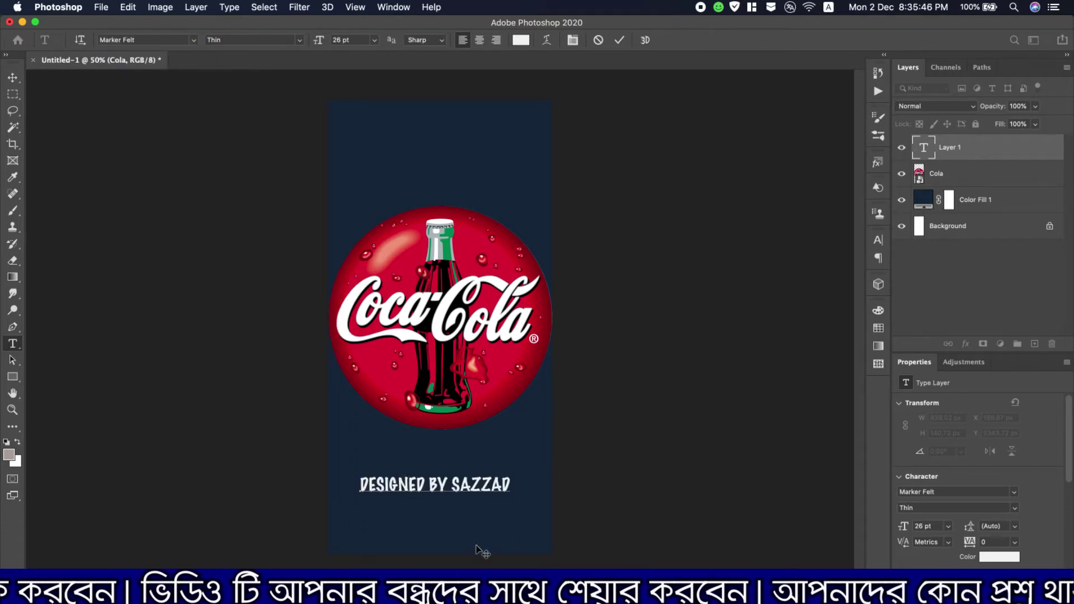
# Move the credit line to the horizontal centre of the canvas, at about X 229 px and Y 2348 px
pyautogui.click(13, 77)
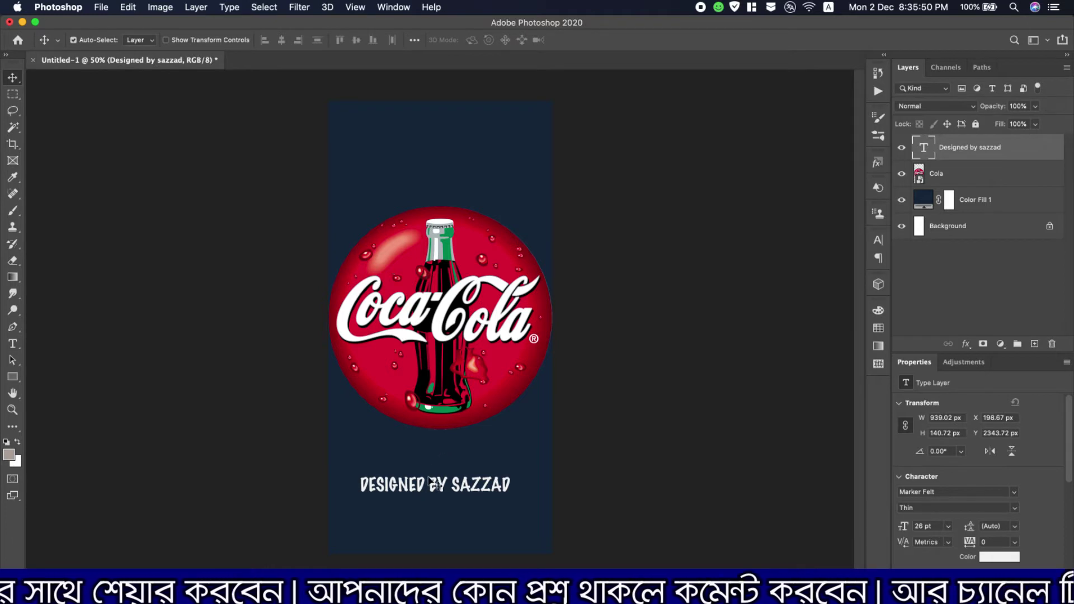
pyautogui.moveTo(442, 488); pyautogui.dragTo(438, 485)
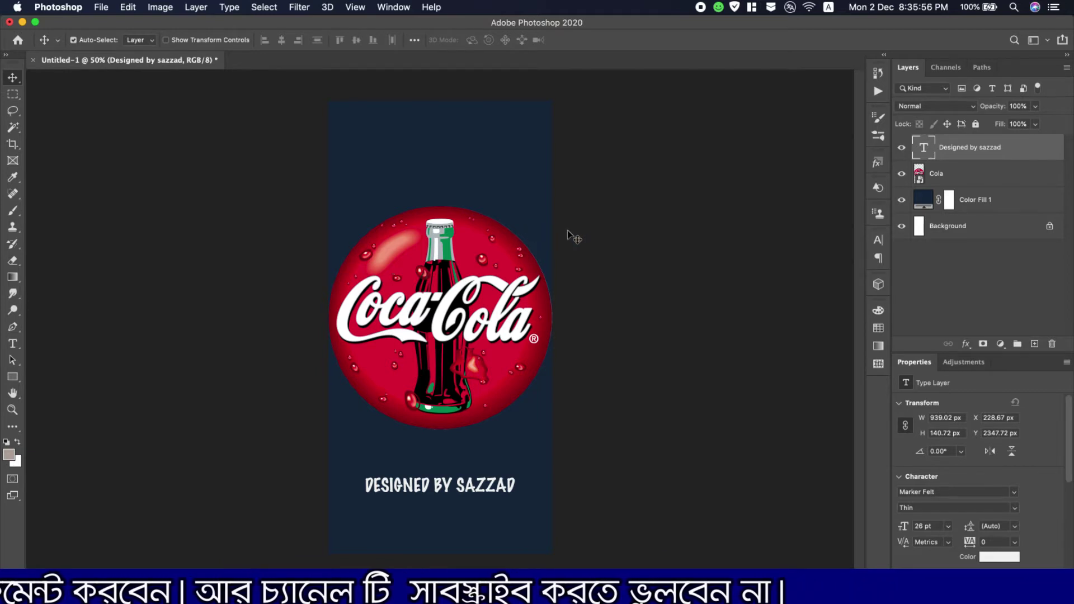
# Add a Gradient Overlay to the credit line using the magenta-to-dark-purple preset from the Purples group, with Normal blend mode
pyautogui.doubleClick(1023, 145)
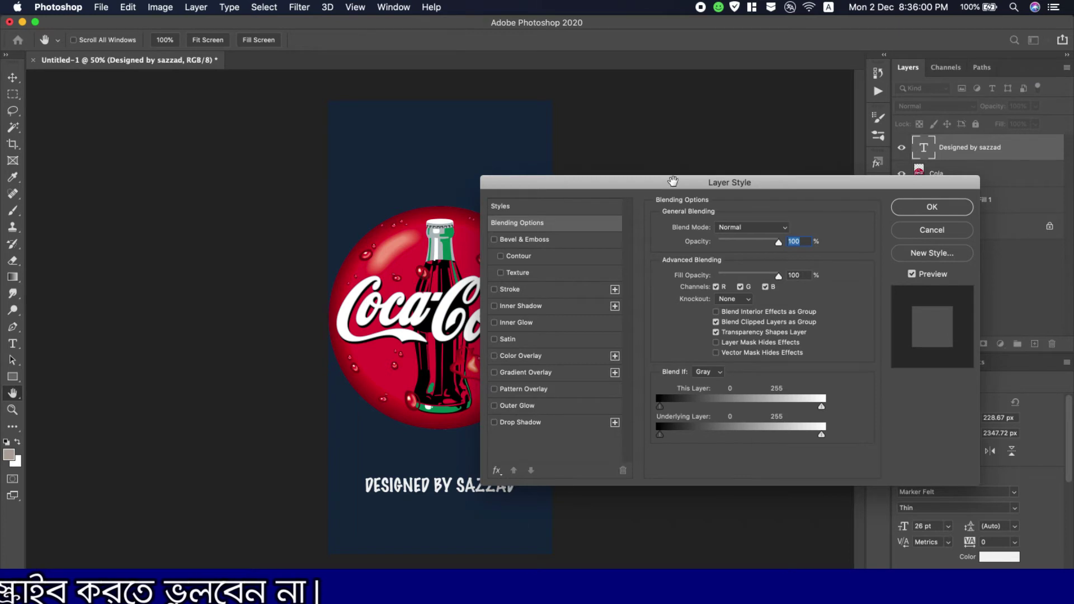
pyautogui.moveTo(673, 180); pyautogui.dragTo(743, 150)
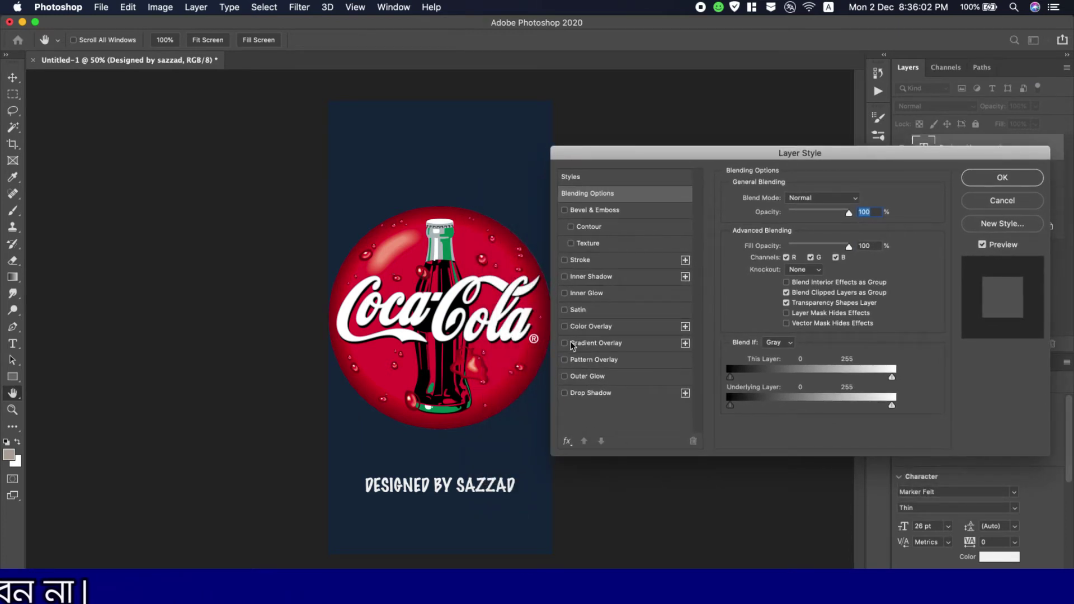
pyautogui.click(571, 344)
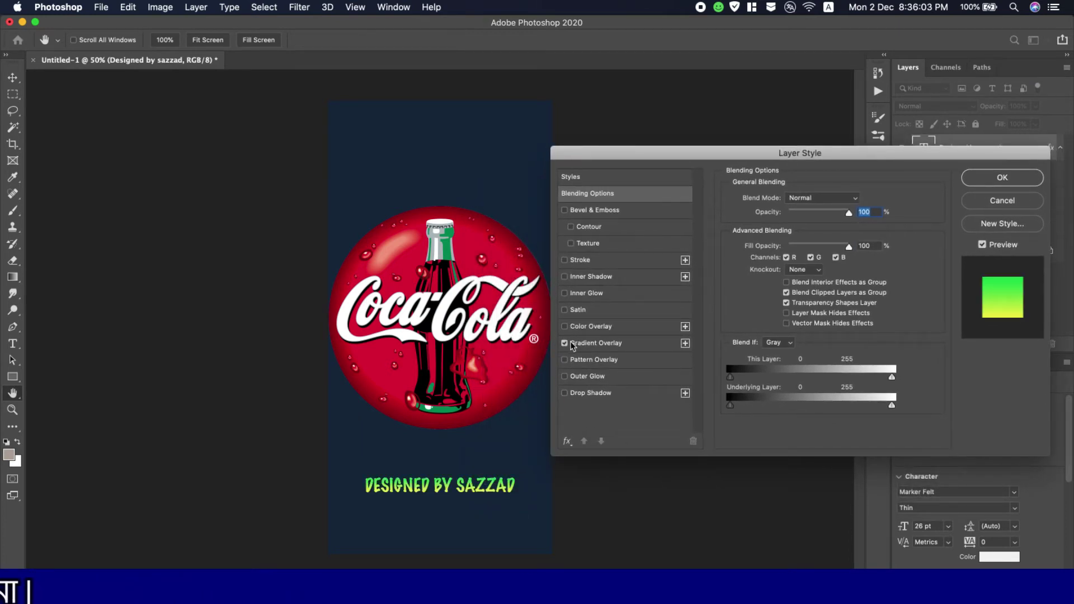
pyautogui.click(633, 343)
pyautogui.click(835, 199)
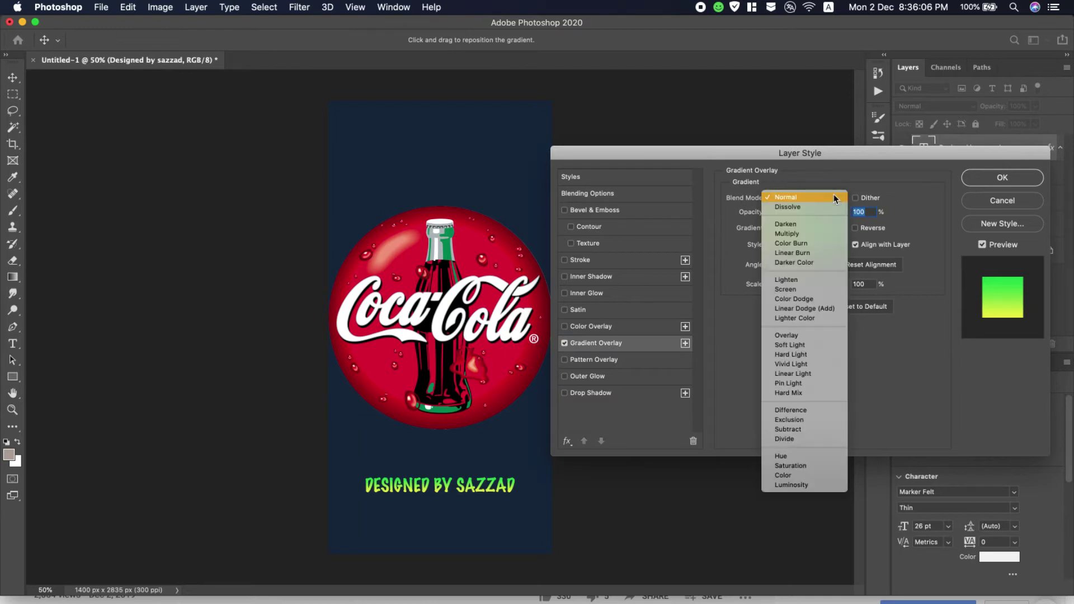
pyautogui.click(834, 196)
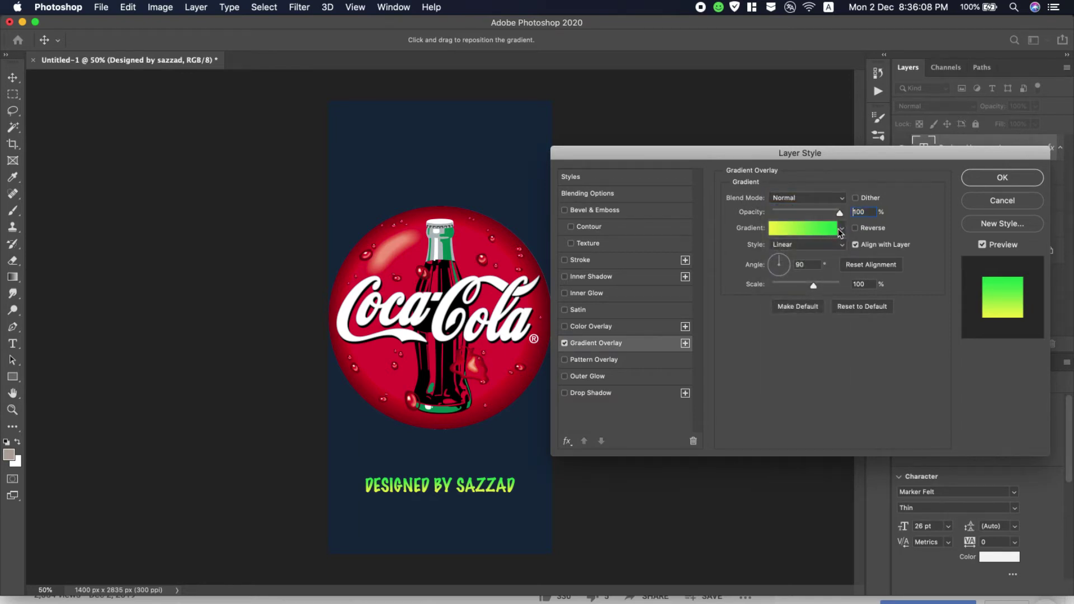
pyautogui.click(841, 229)
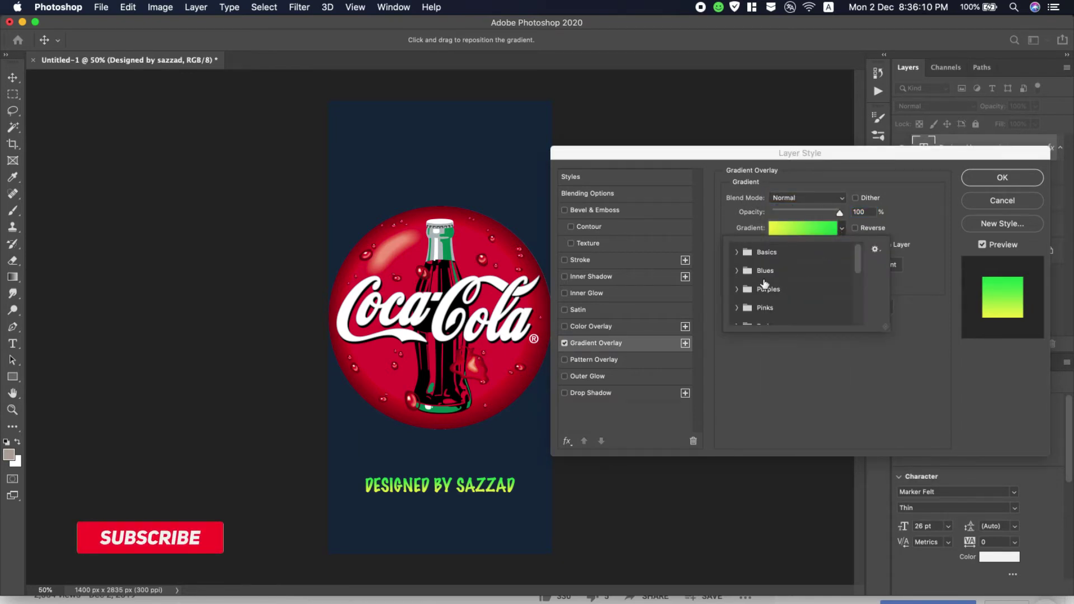
pyautogui.click(736, 253)
pyautogui.click(736, 253)
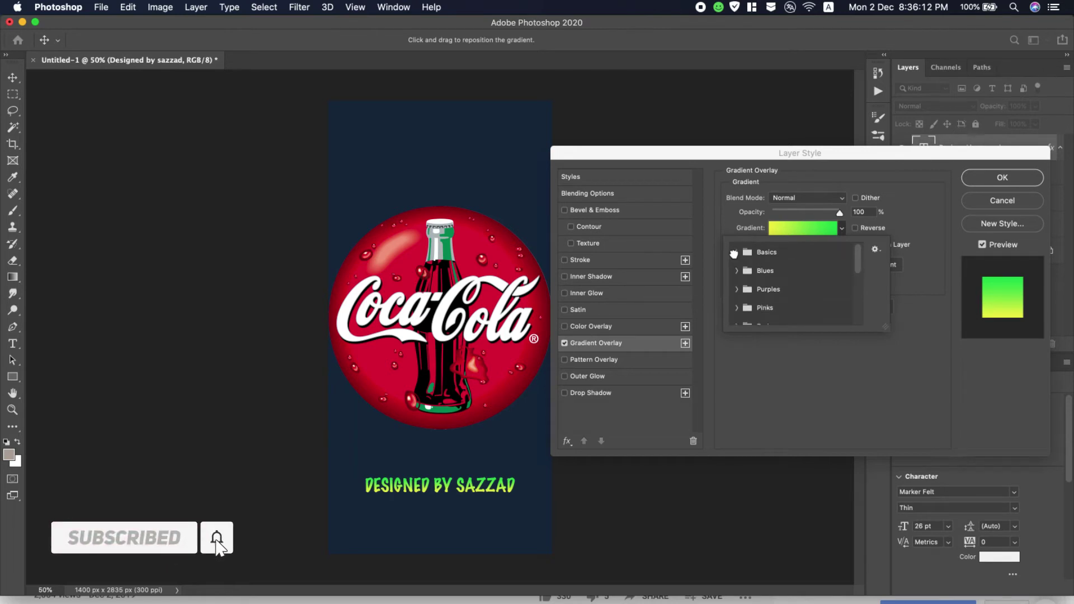
pyautogui.click(736, 289)
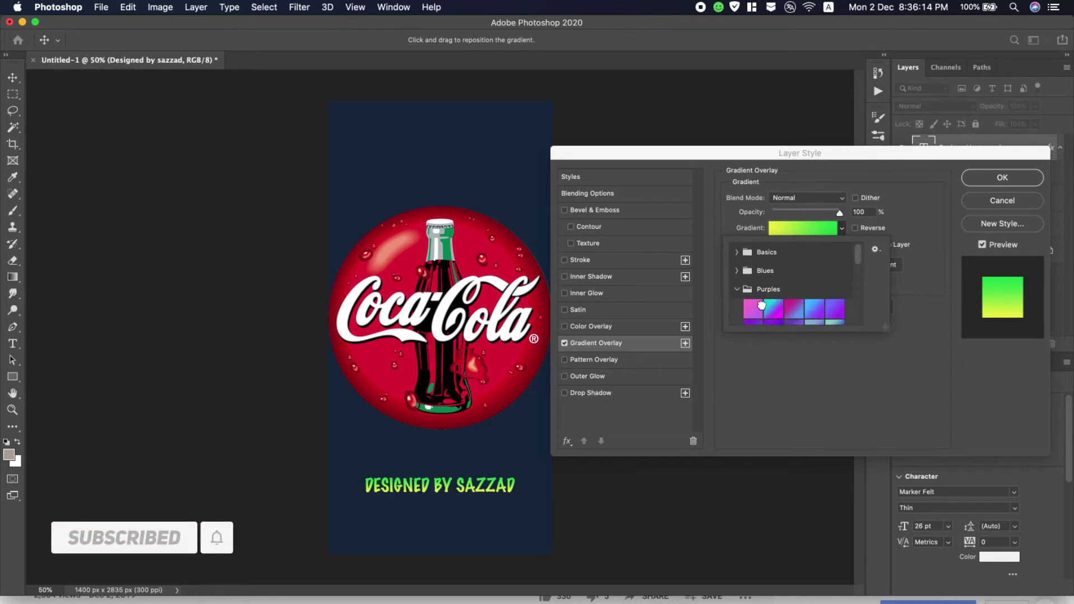
pyautogui.scroll(-2, 764, 307)
pyautogui.click(814, 268)
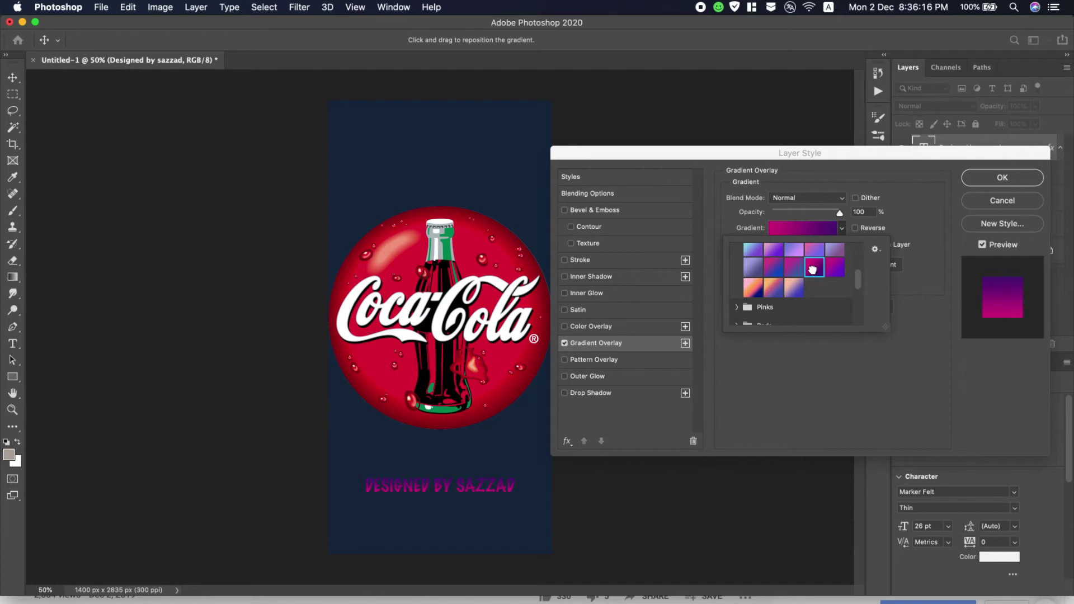
# Add a white 5 px Stroke positioned Outside to the credit line and apply the layer style
pyautogui.click(565, 263)
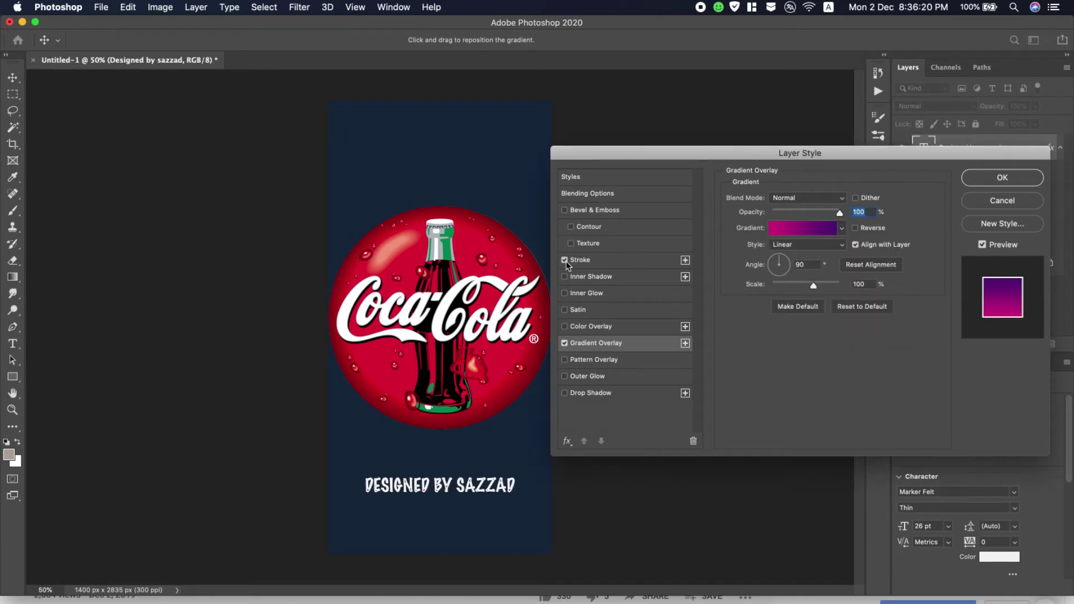
pyautogui.click(618, 260)
pyautogui.click(794, 211)
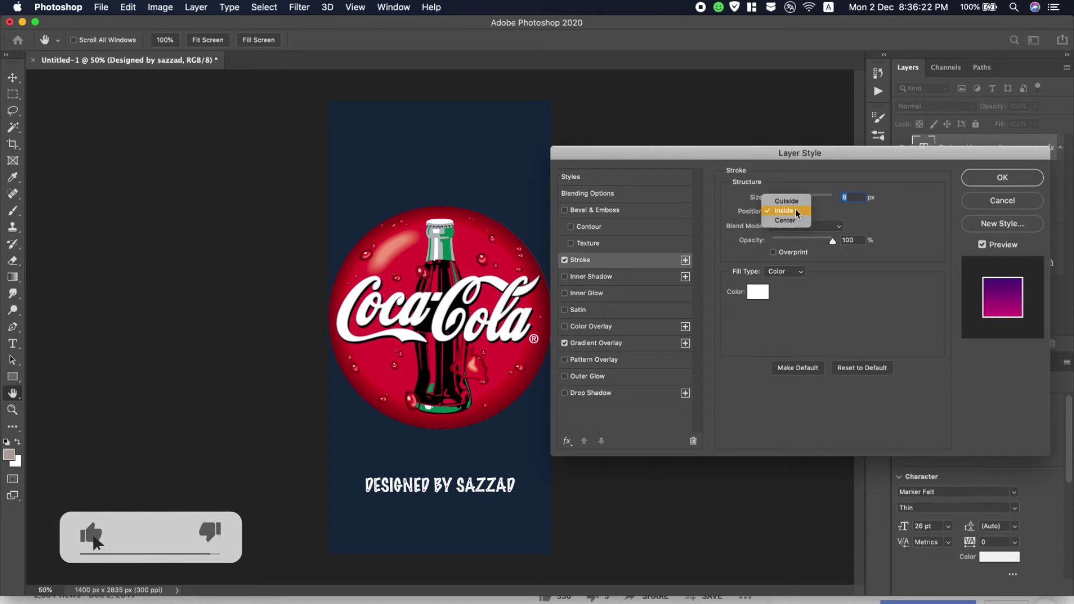
pyautogui.click(789, 201)
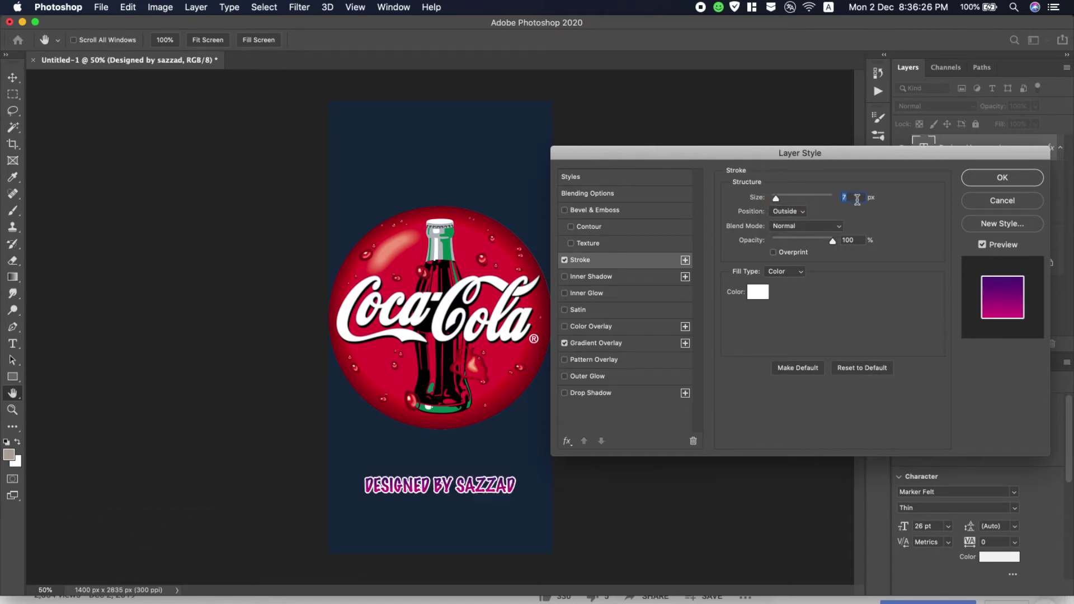
pyautogui.press('Down')
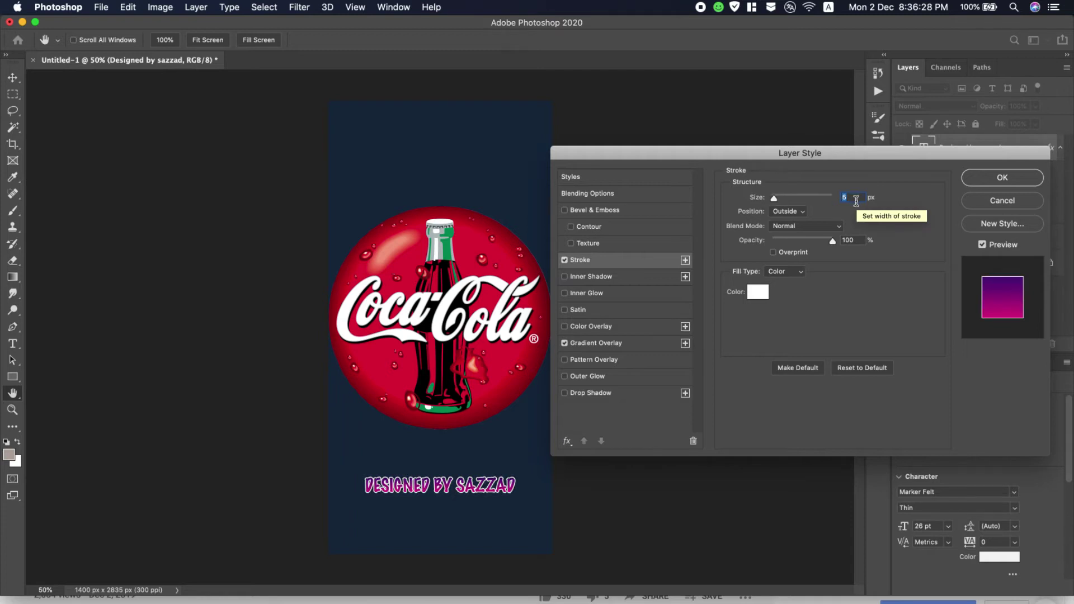
pyautogui.click(974, 178)
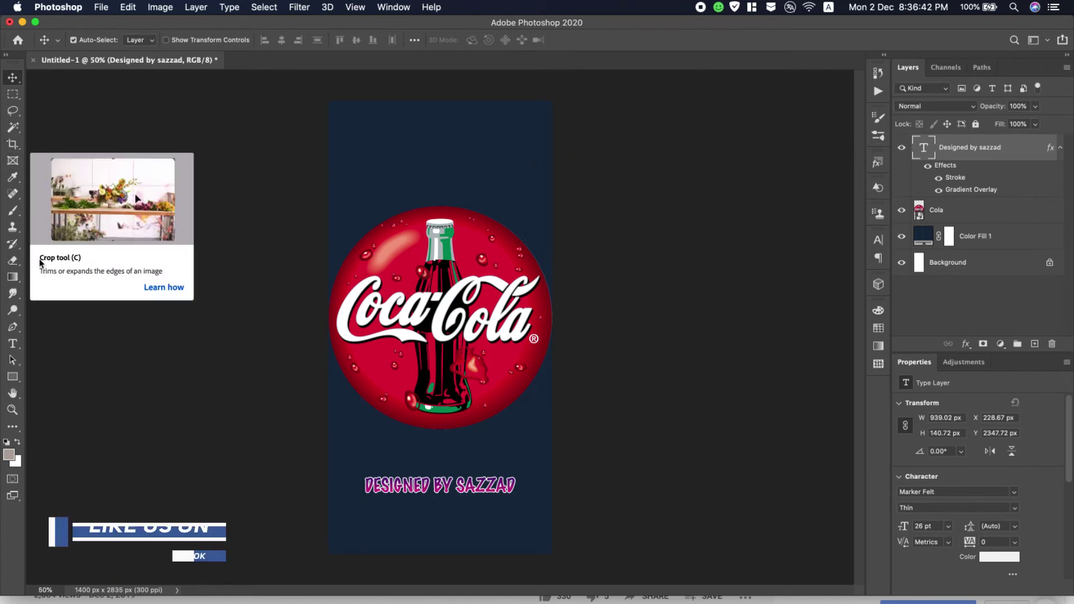
# Add the text line "BEST DRINK EVER" above the logo and centre it horizontally, at about X 318 px and Y 356 px
pyautogui.click(13, 344)
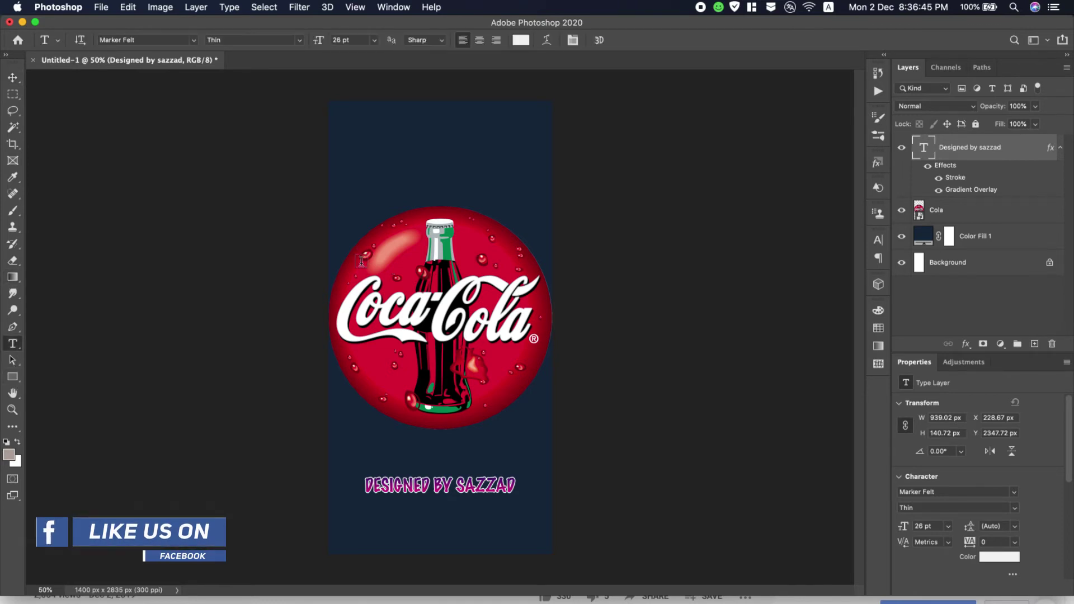
pyautogui.click(364, 169)
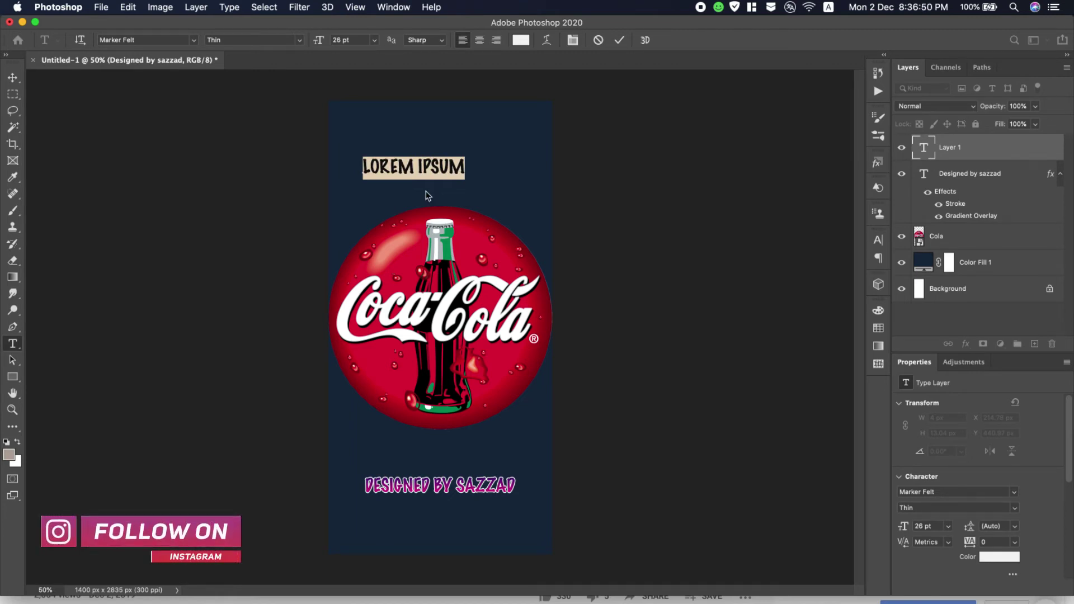
pyautogui.write('BEST')
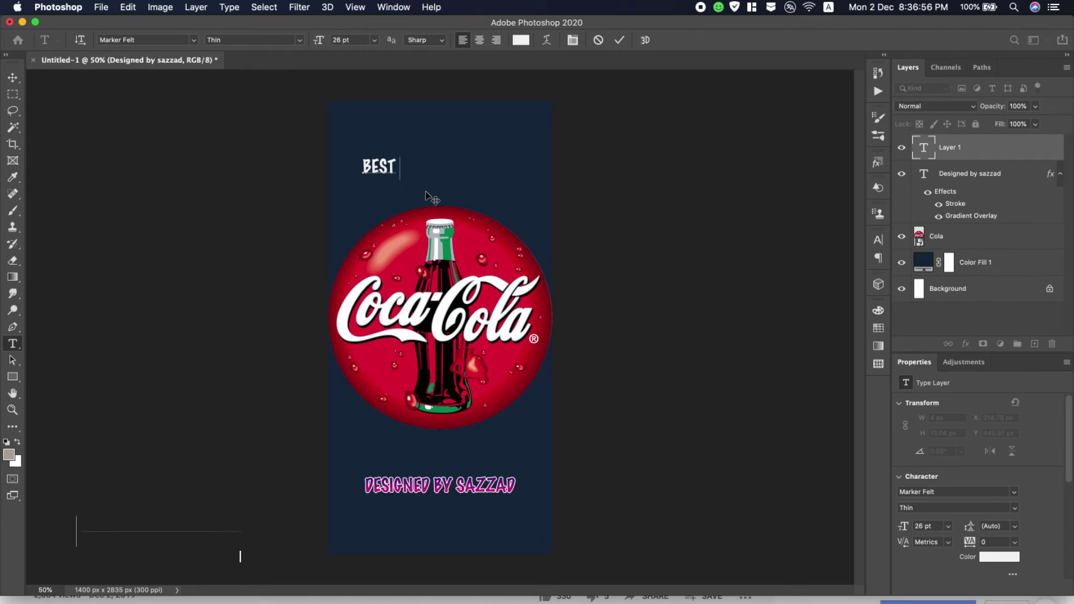
pyautogui.write(' DRI')
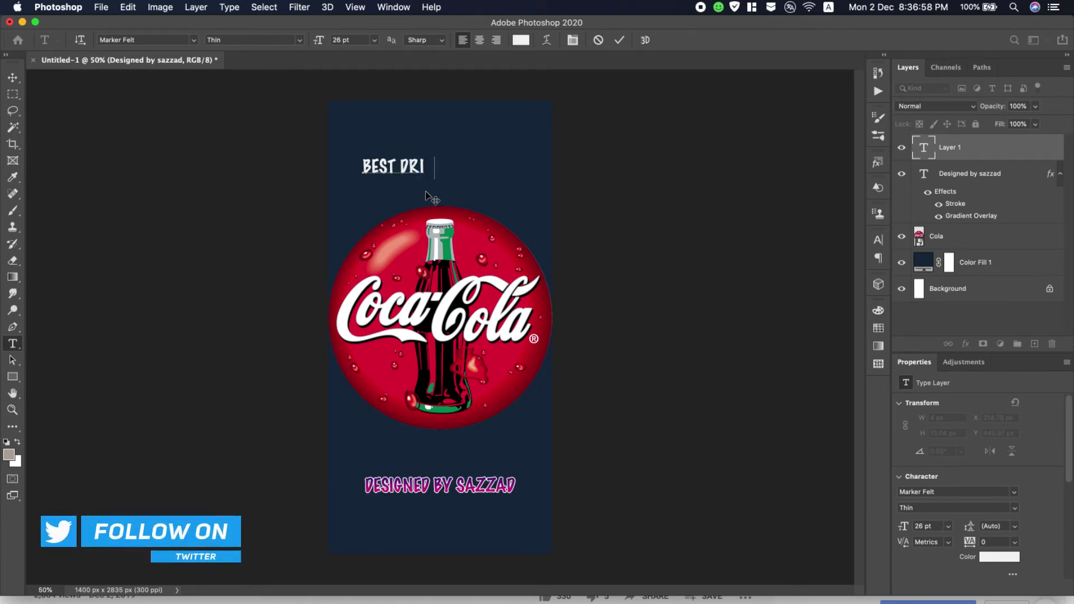
pyautogui.write('NK')
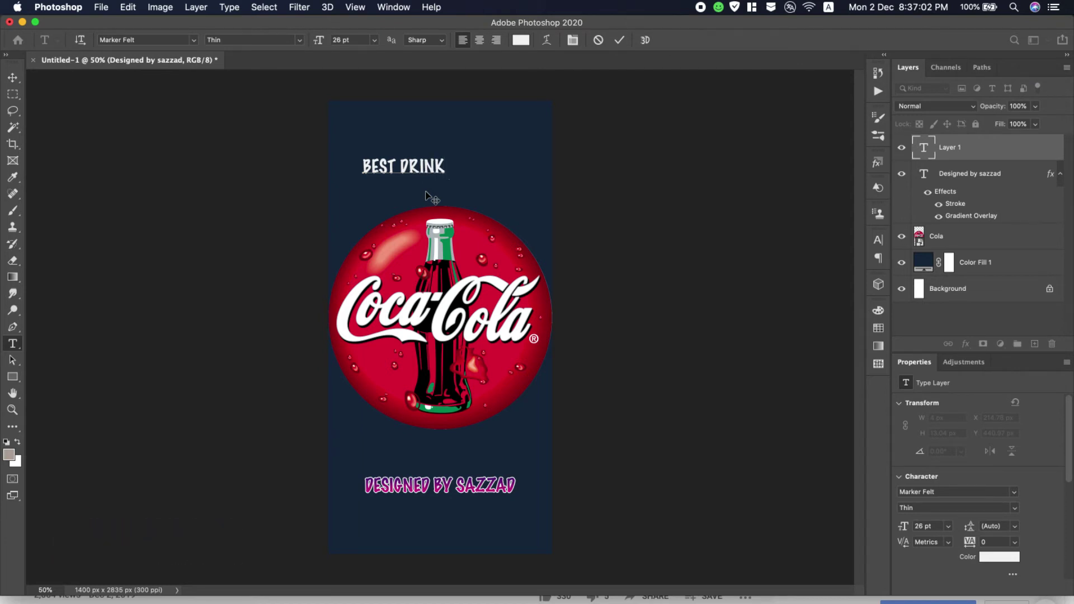
pyautogui.write(' EVER')
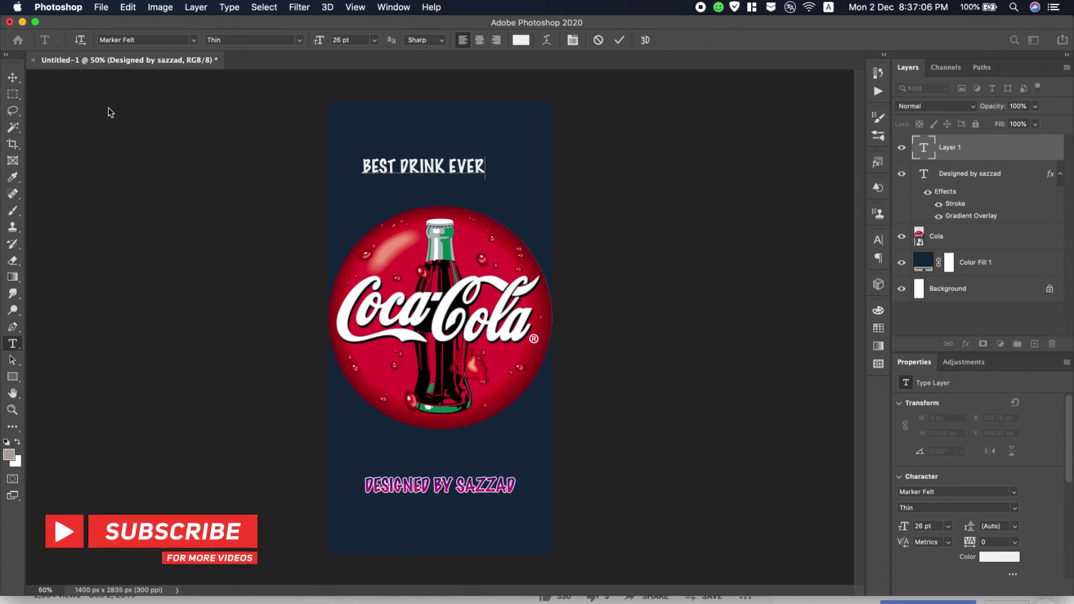
pyautogui.click(12, 77)
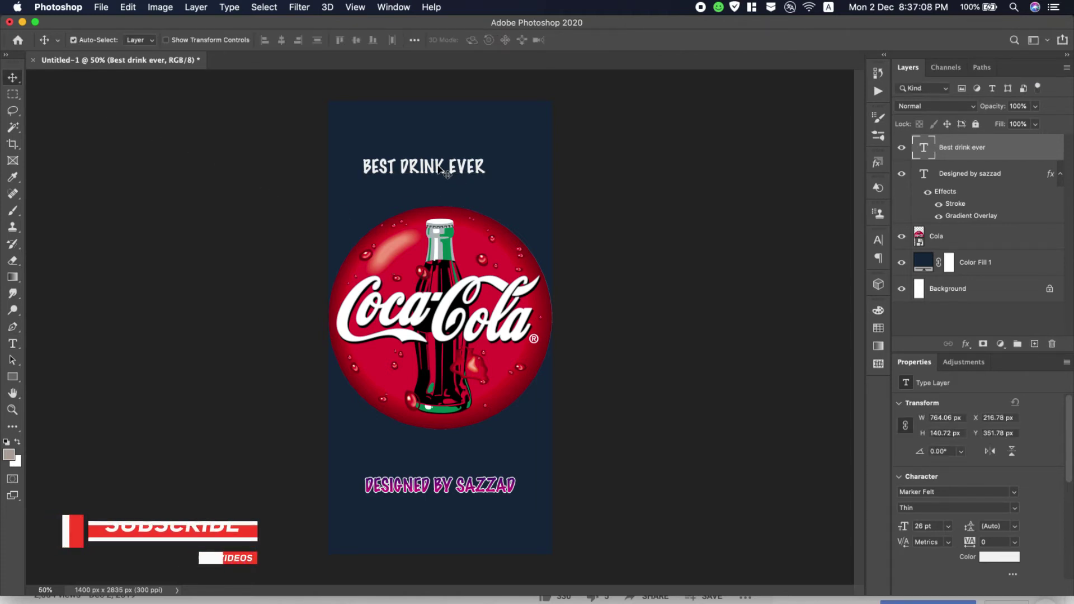
pyautogui.moveTo(436, 171); pyautogui.dragTo(452, 171)
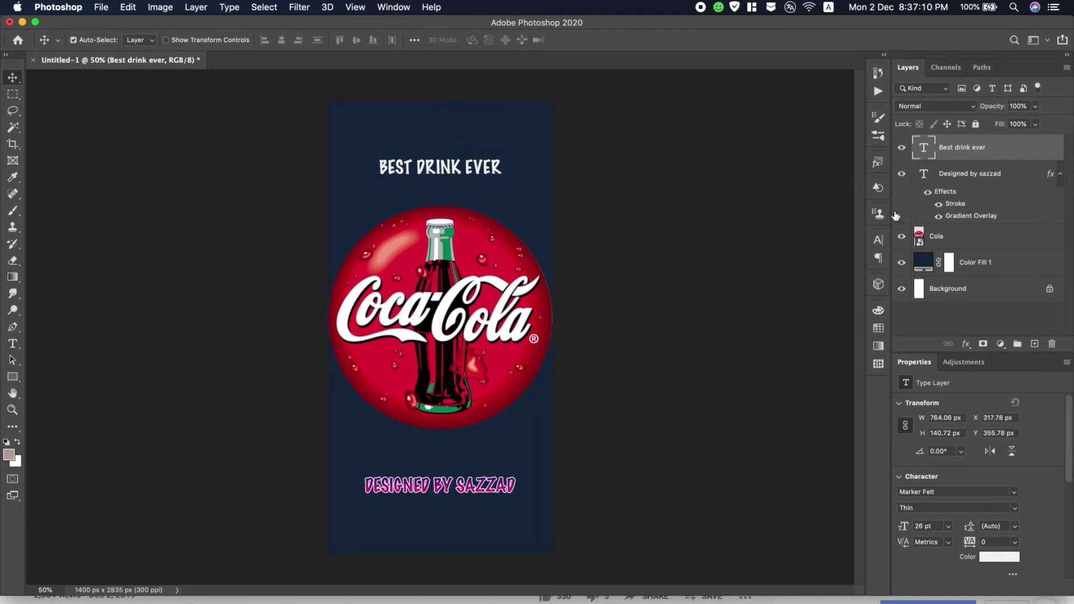
# Copy the credit line's layer style and paste it onto the "Best drink ever" text layer
pyautogui.rightClick(1000, 192)
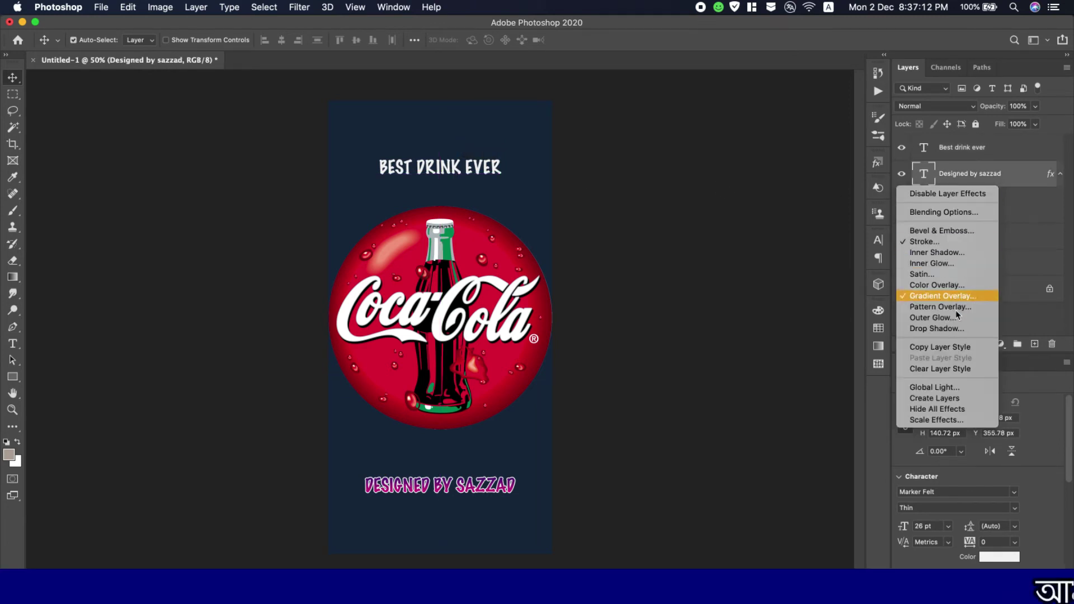
pyautogui.click(946, 347)
pyautogui.rightClick(1010, 145)
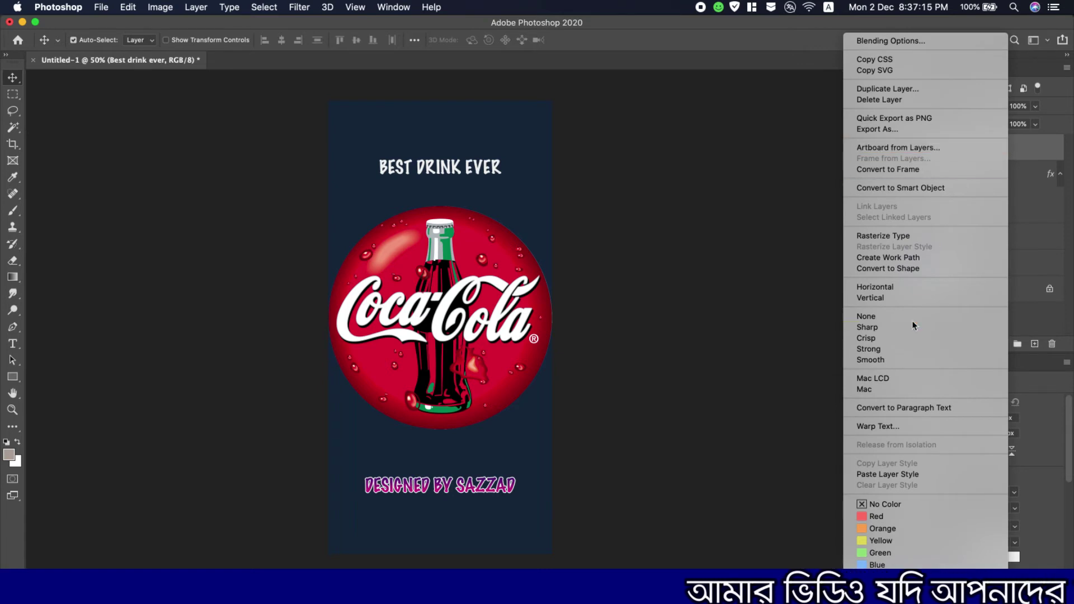
pyautogui.click(914, 475)
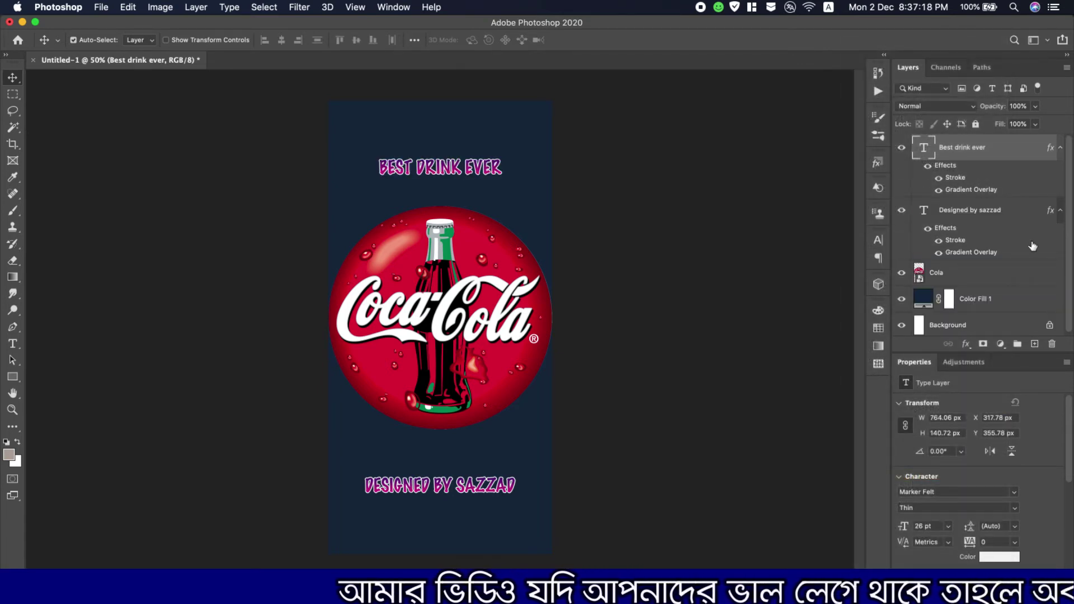
# Change the "Best drink ever" layer's Gradient Overlay to the orange-red-to-dark-purple preset from the Reds group
pyautogui.doubleClick(1021, 183)
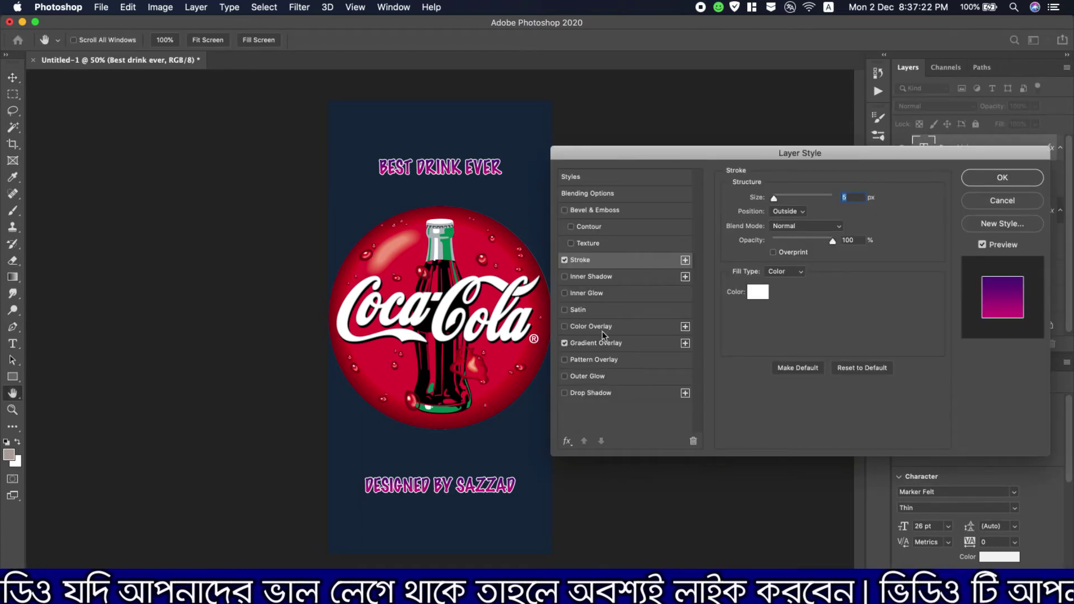
pyautogui.click(625, 344)
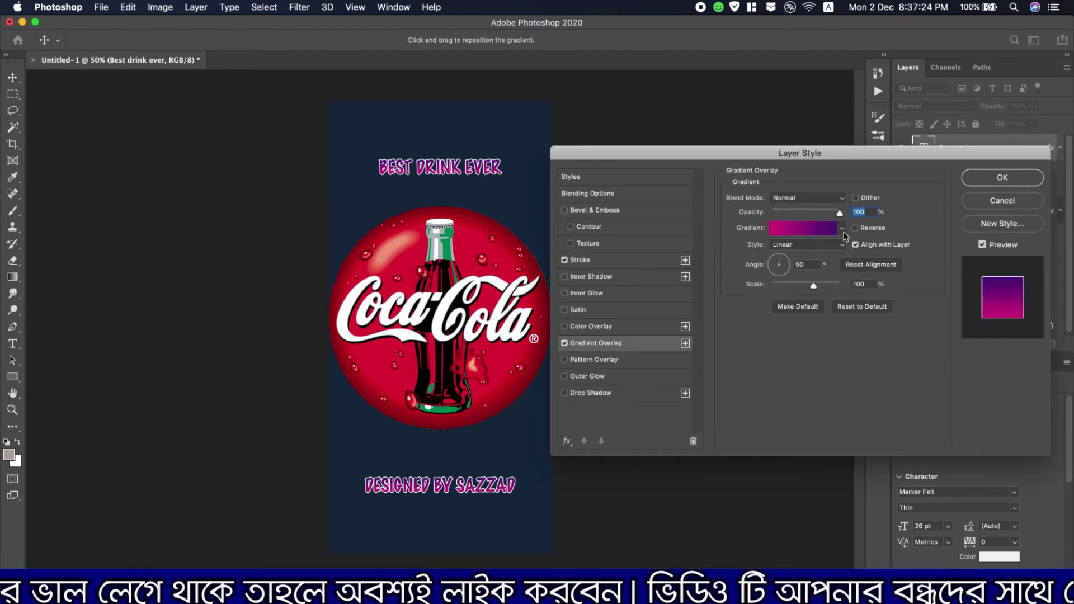
pyautogui.click(842, 230)
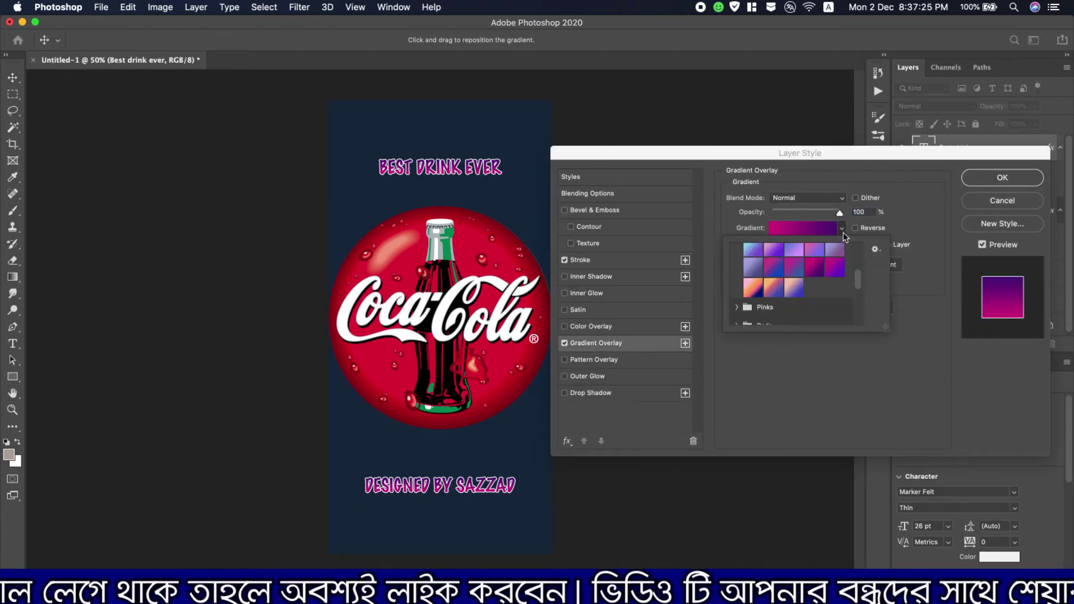
pyautogui.click(794, 289)
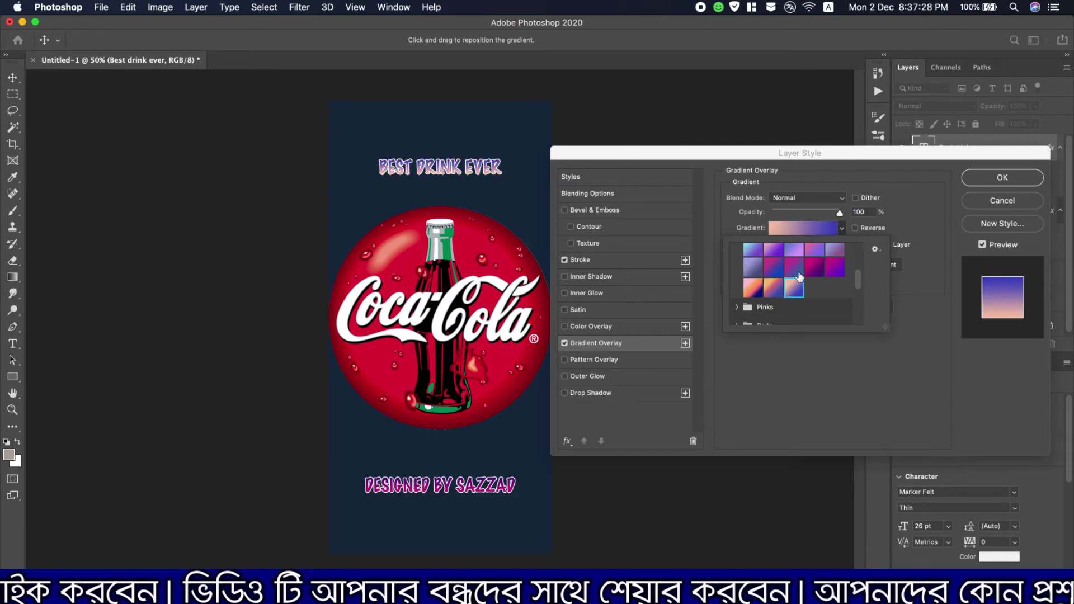
pyautogui.scroll(-4, 769, 304)
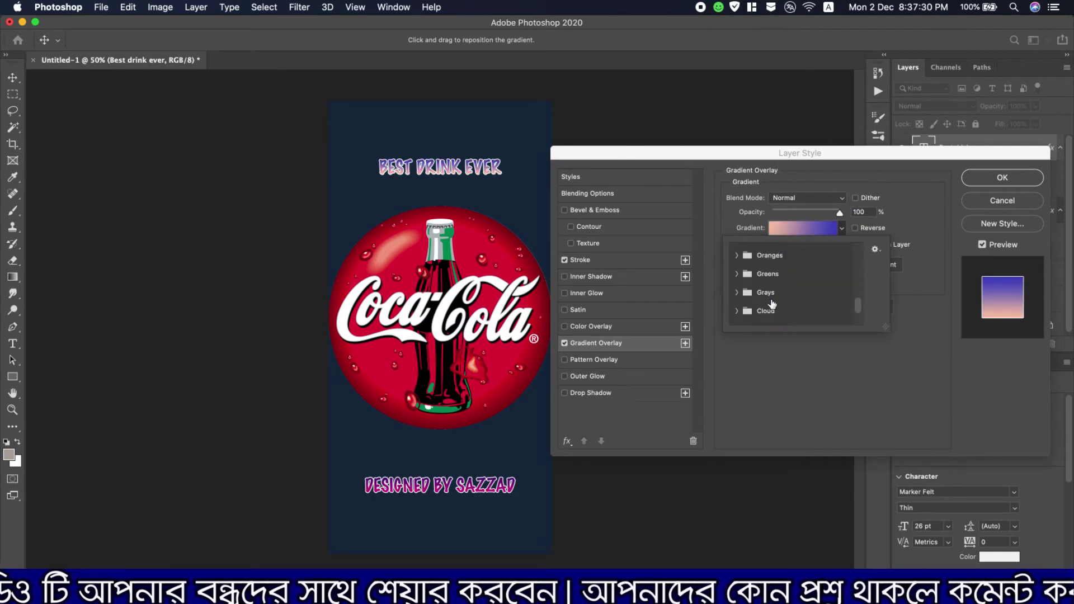
pyautogui.scroll(2, 772, 305)
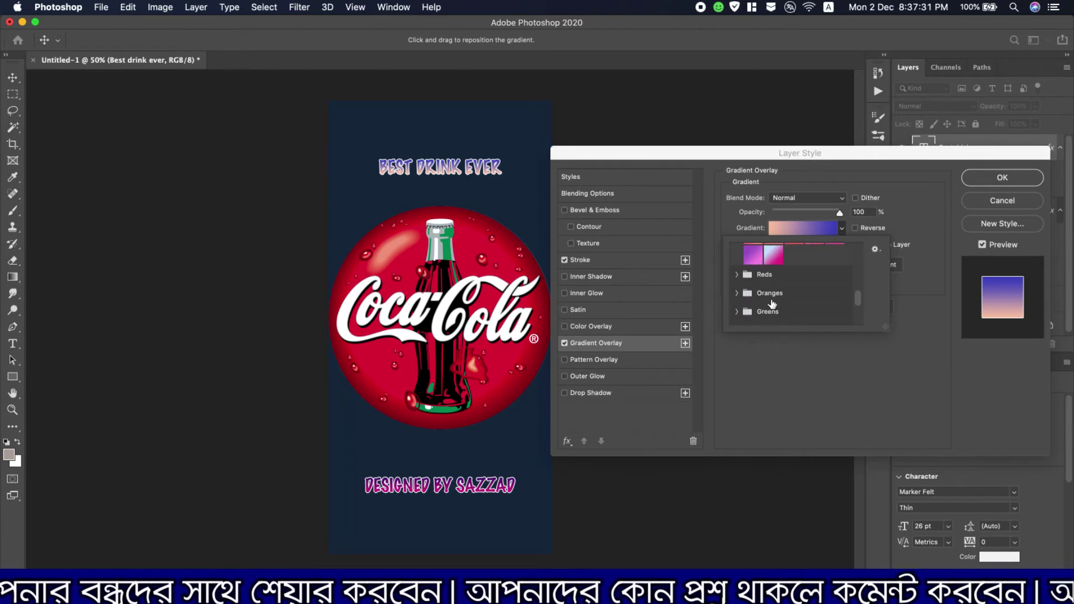
pyautogui.click(737, 275)
pyautogui.scroll(-1, 773, 296)
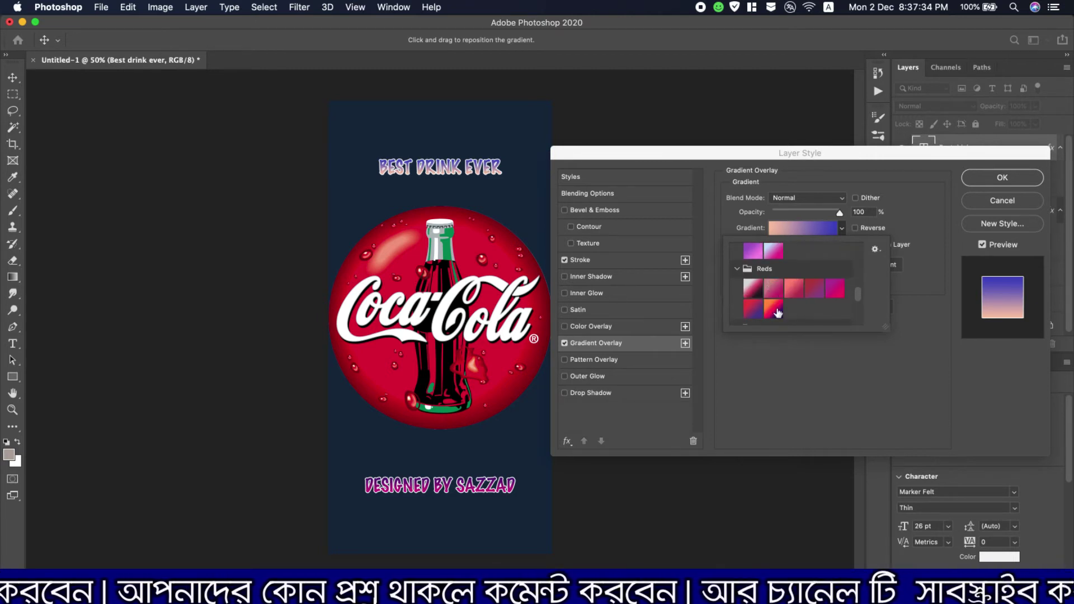
pyautogui.click(774, 309)
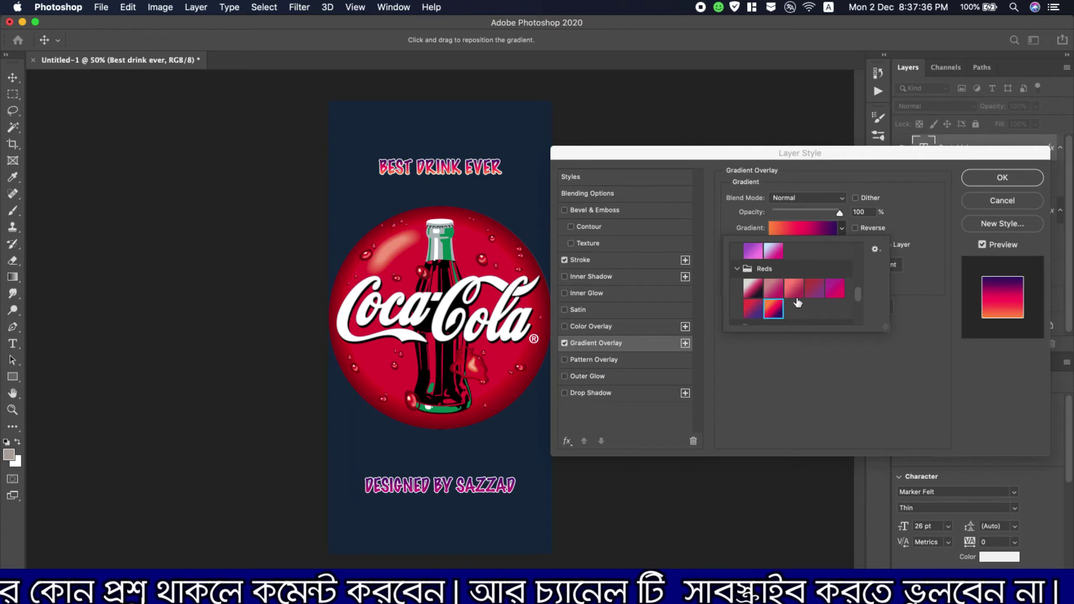
pyautogui.click(1003, 178)
# Apply the gradient change and group the two text layers, the Cola logo and the Color Fill 1 layer together
pyautogui.scroll(-1, 987, 282)
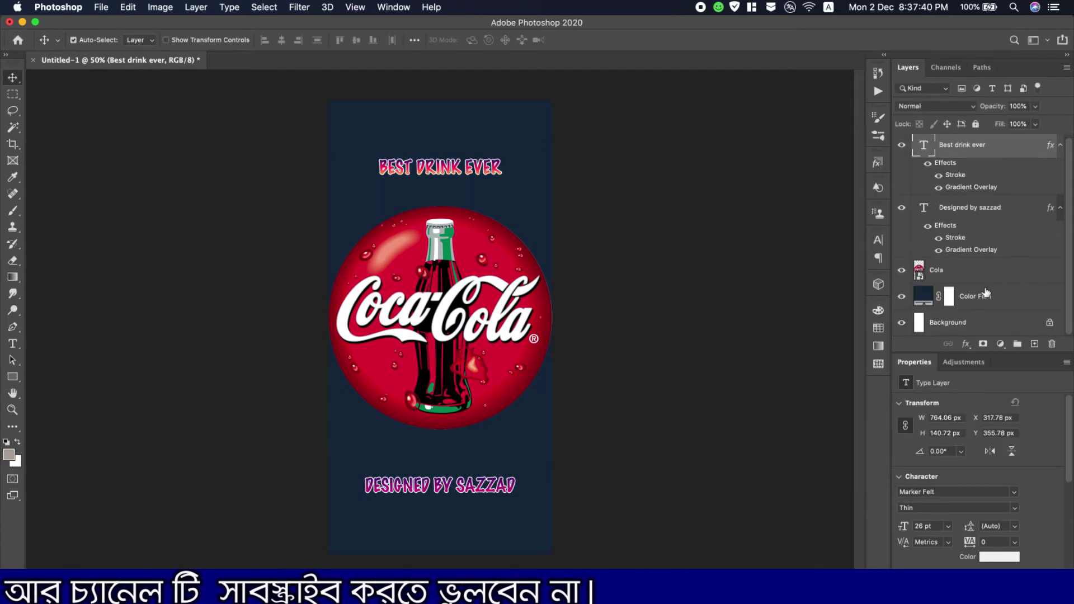
pyautogui.keyDown('shift'); pyautogui.click(1014, 303); pyautogui.keyUp('shift')
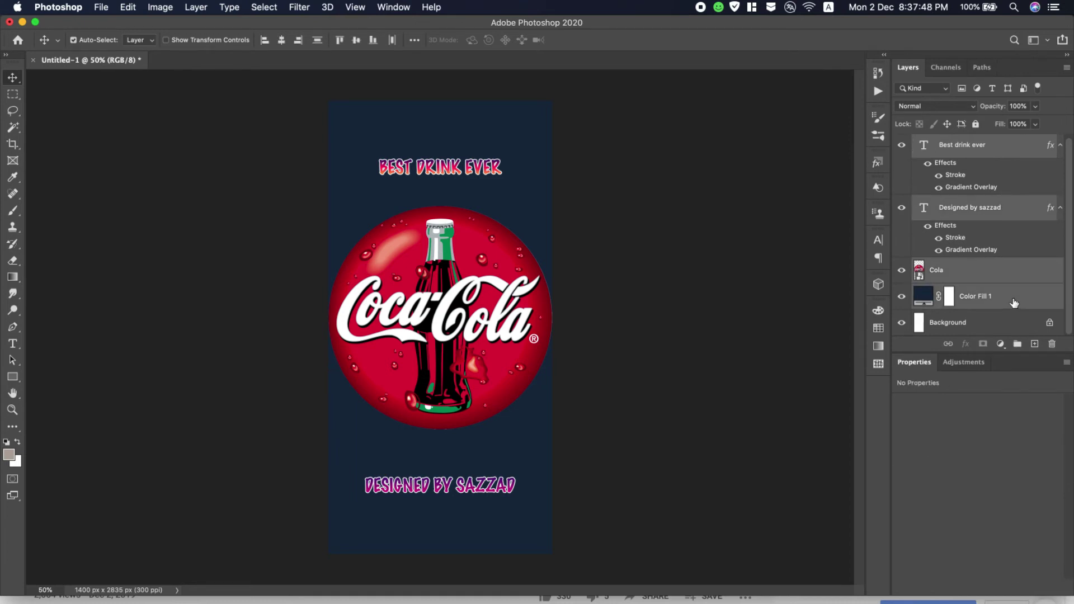
pyautogui.rightClick(997, 144)
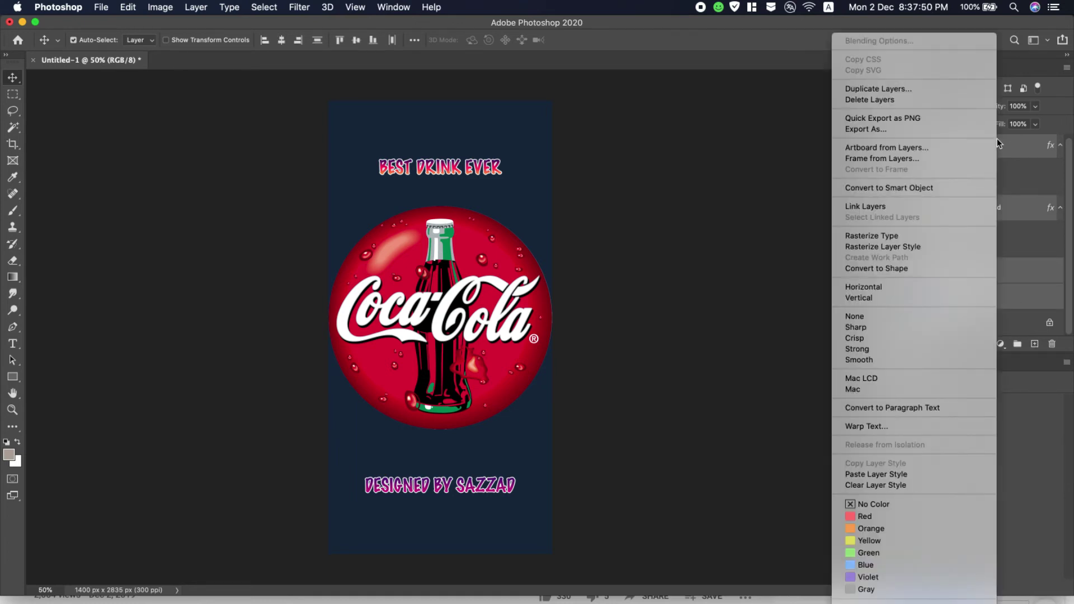
pyautogui.click(1018, 344)
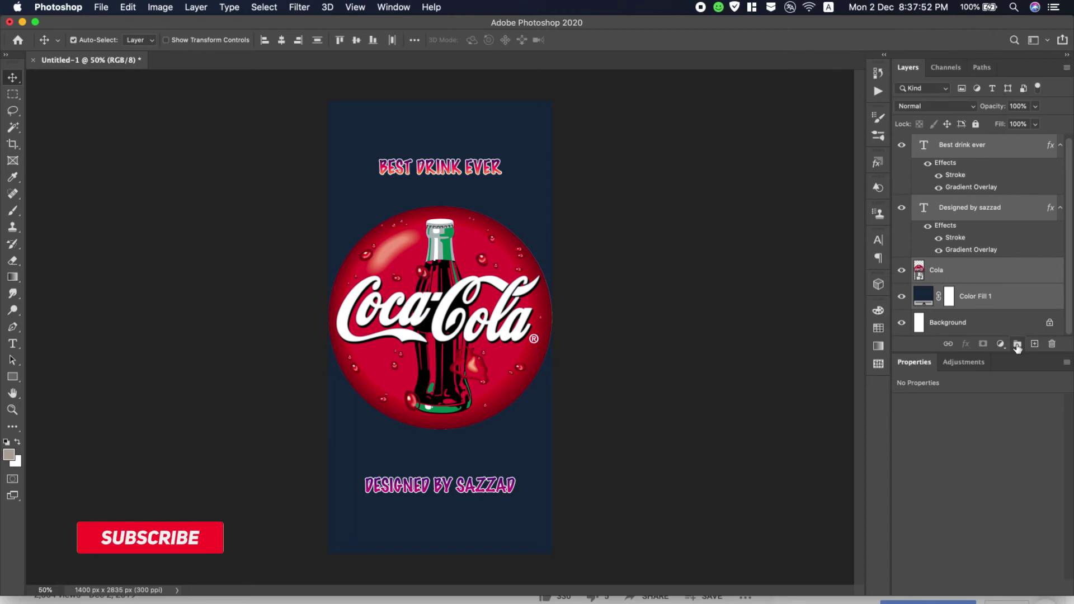
pyautogui.click(1018, 344)
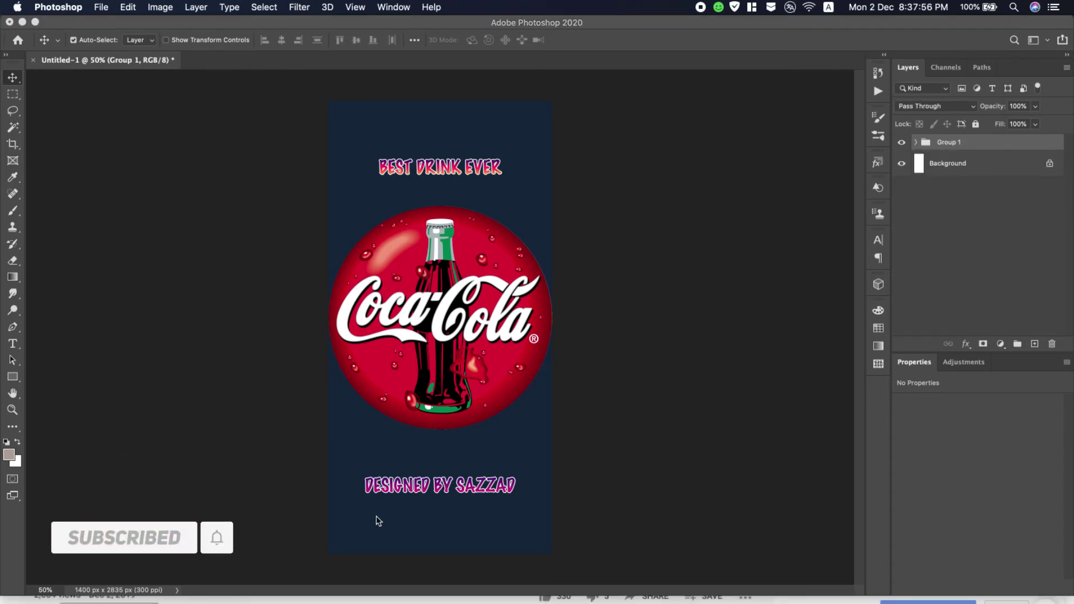
# Switch to Finder, open free beer can mockup.psd from the Mockup folder in Photoshop, and open its label smart object
pyautogui.press('super+Tab')
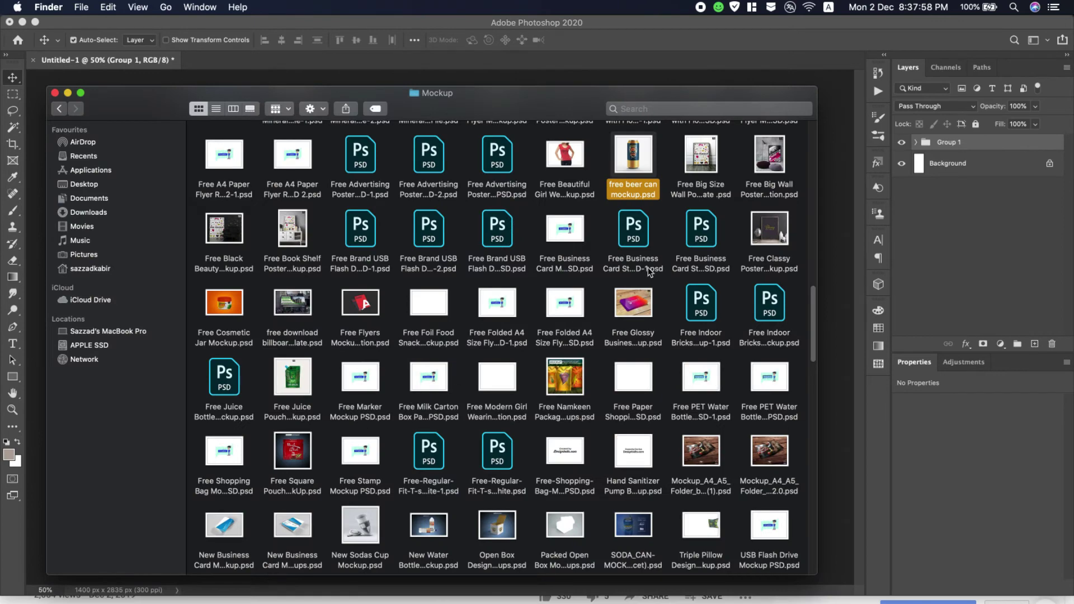
pyautogui.doubleClick(642, 163)
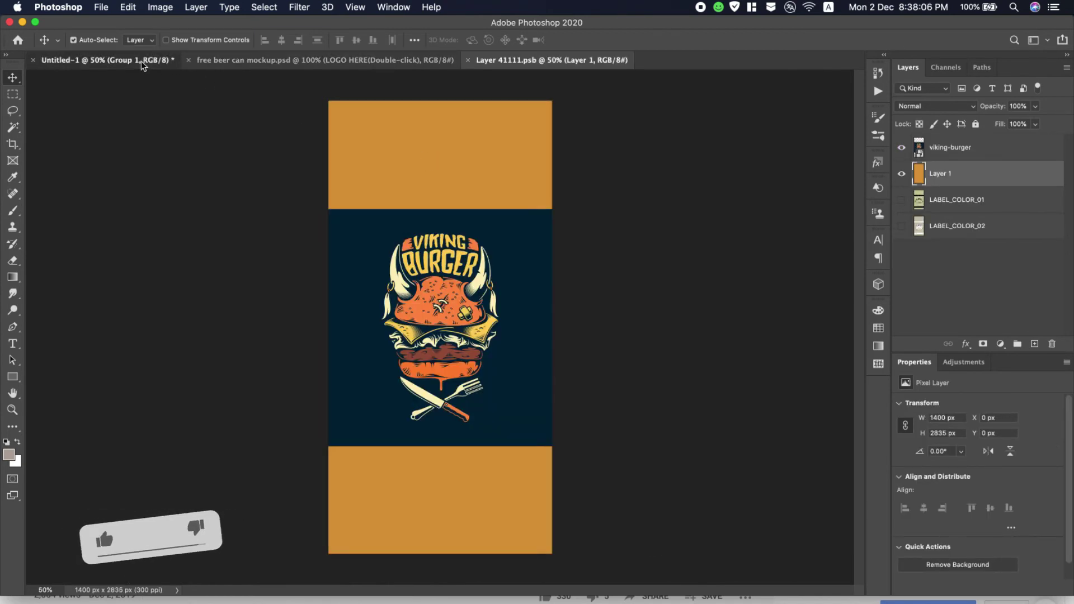
# Try to move the grouped label artwork from Untitled-1 into Layer 41111.psb
pyautogui.click(107, 60)
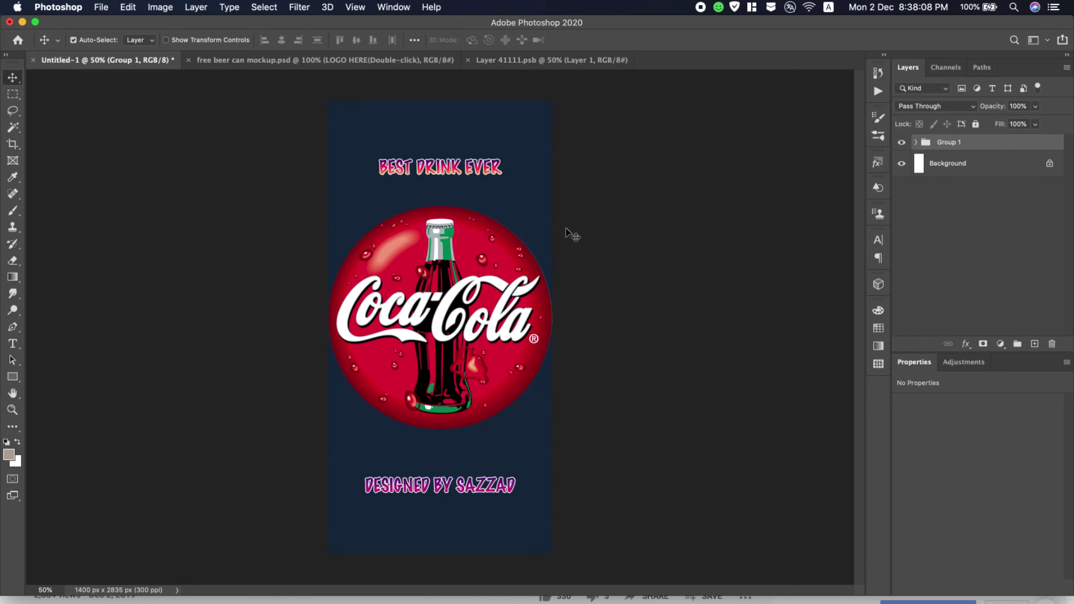
pyautogui.click(434, 111)
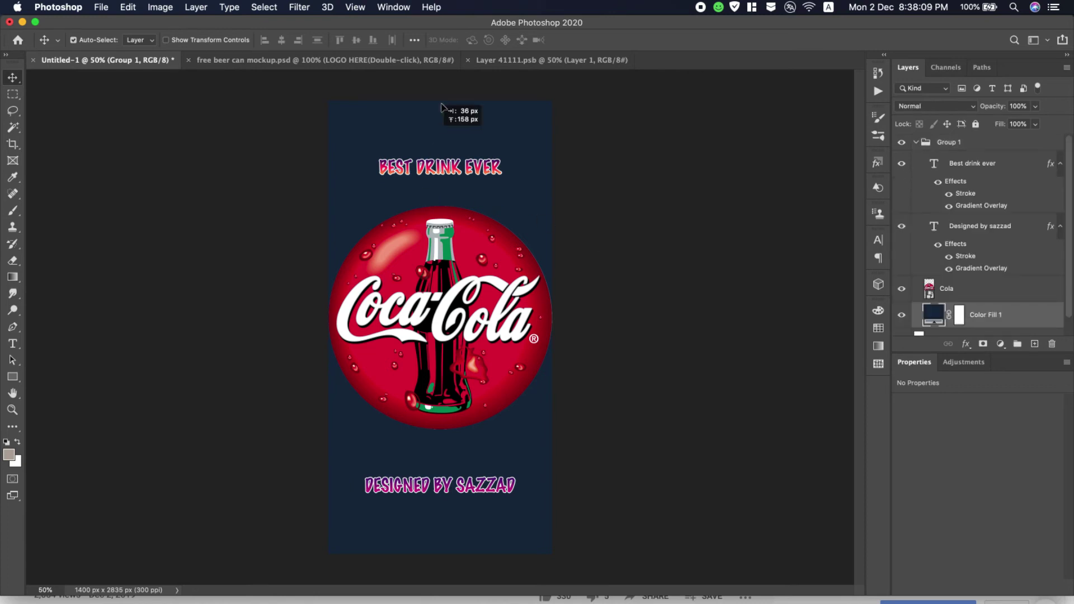
pyautogui.click(458, 63)
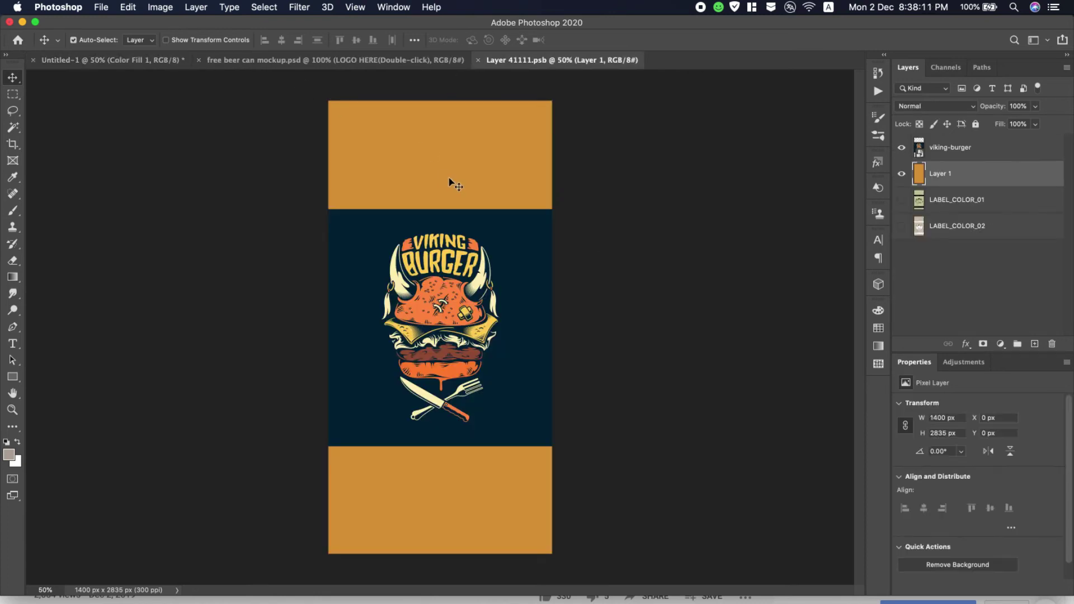
pyautogui.click(135, 60)
# Turn off Auto-Select and copy the whole Group 1 from Untitled-1 into Layer 41111.psb, above Layer 1
pyautogui.moveTo(445, 236); pyautogui.dragTo(71, 38)
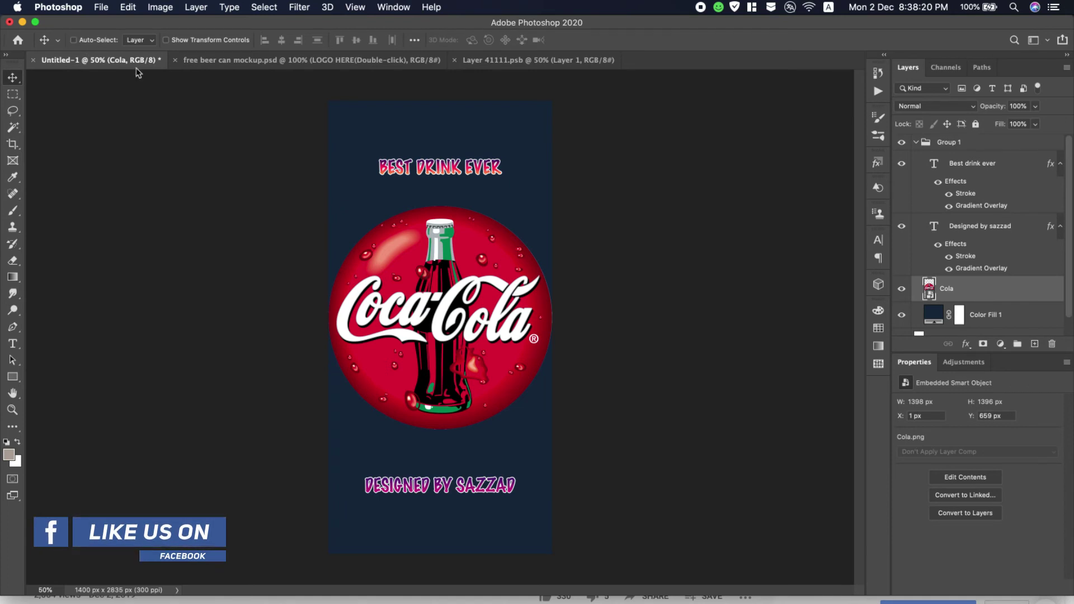
pyautogui.click(922, 143)
pyautogui.click(915, 143)
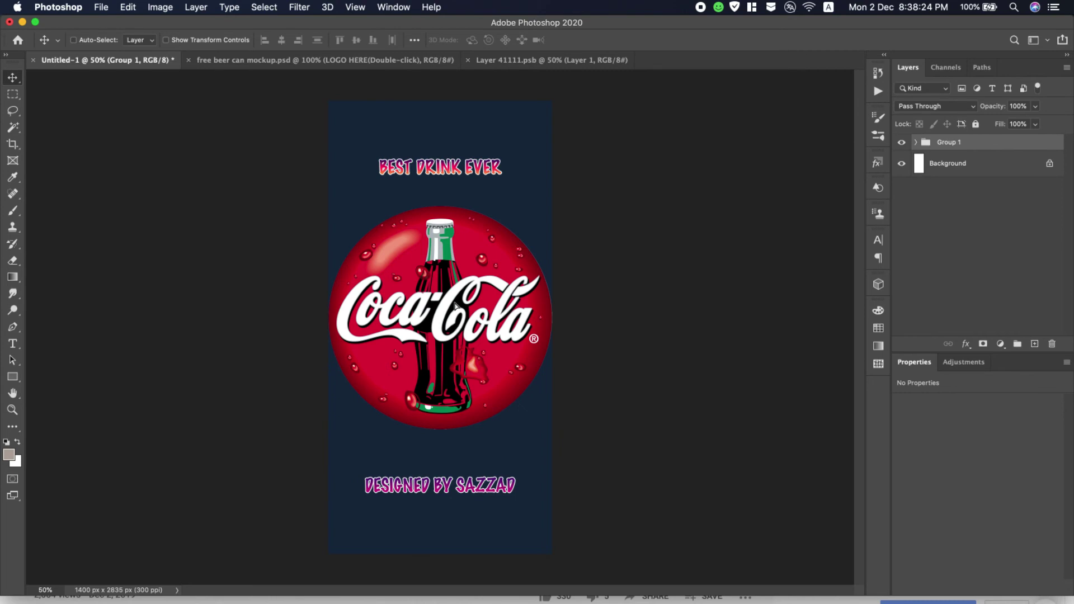
pyautogui.click(554, 60)
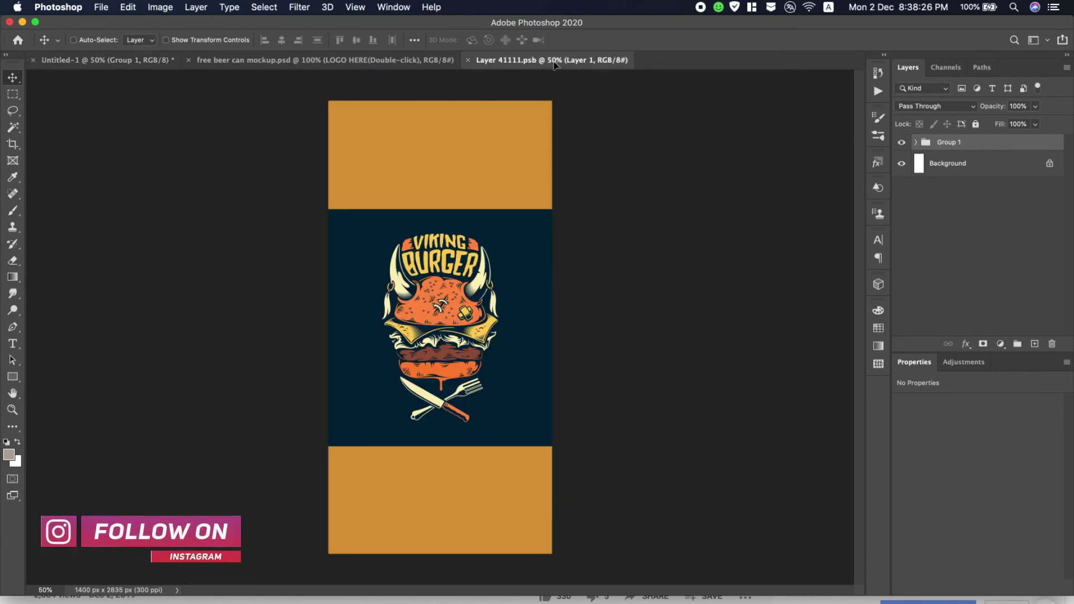
pyautogui.moveTo(467, 265); pyautogui.dragTo(468, 268)
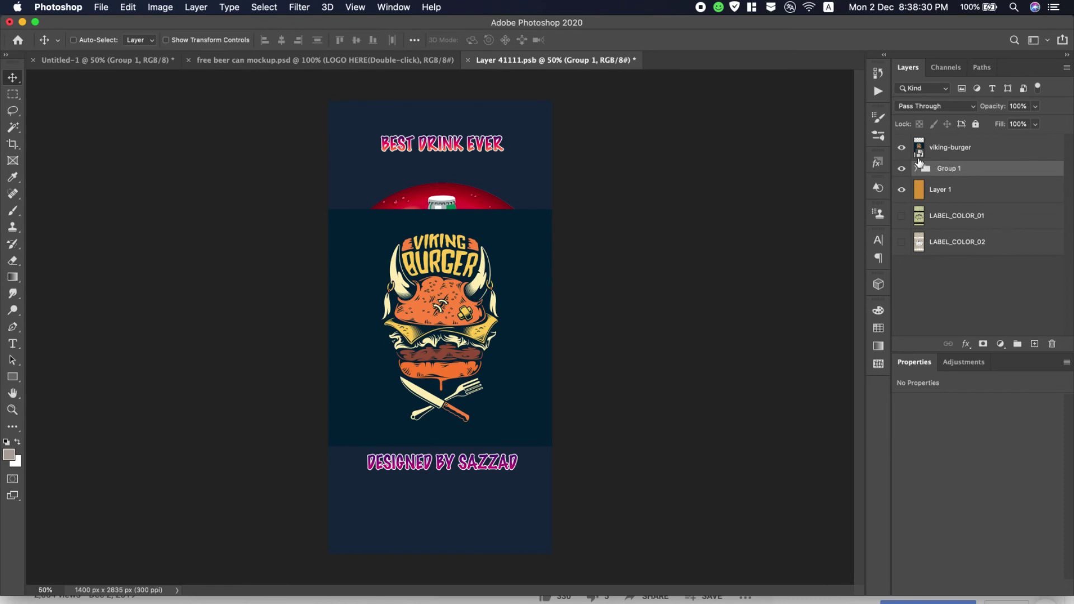
# Hide the viking-burger layer and move Group 1 down slightly so the artwork sits centred on the label
pyautogui.click(901, 148)
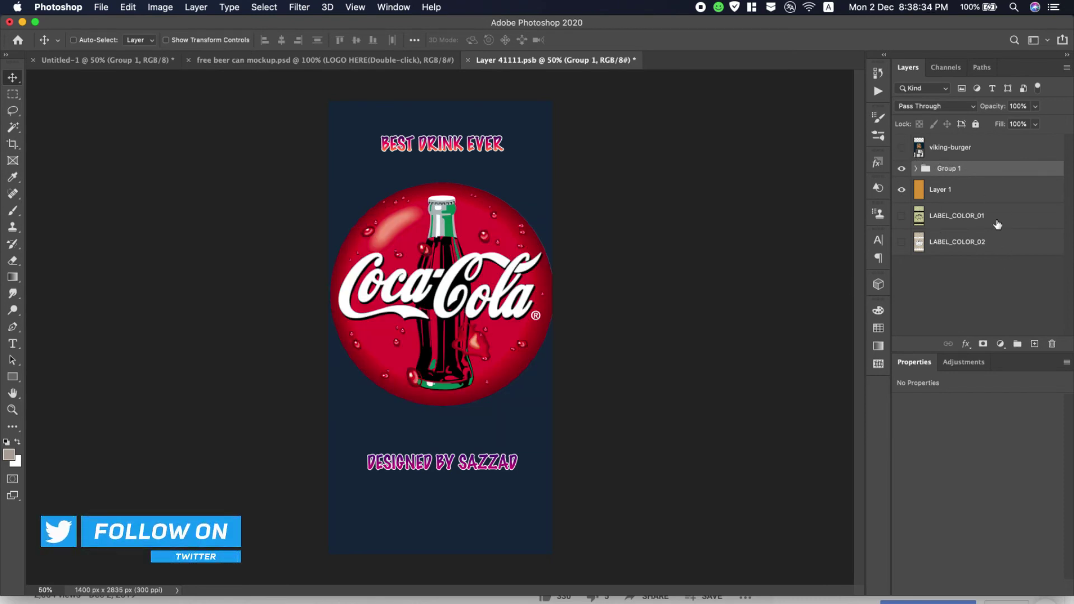
pyautogui.moveTo(460, 269); pyautogui.dragTo(452, 289)
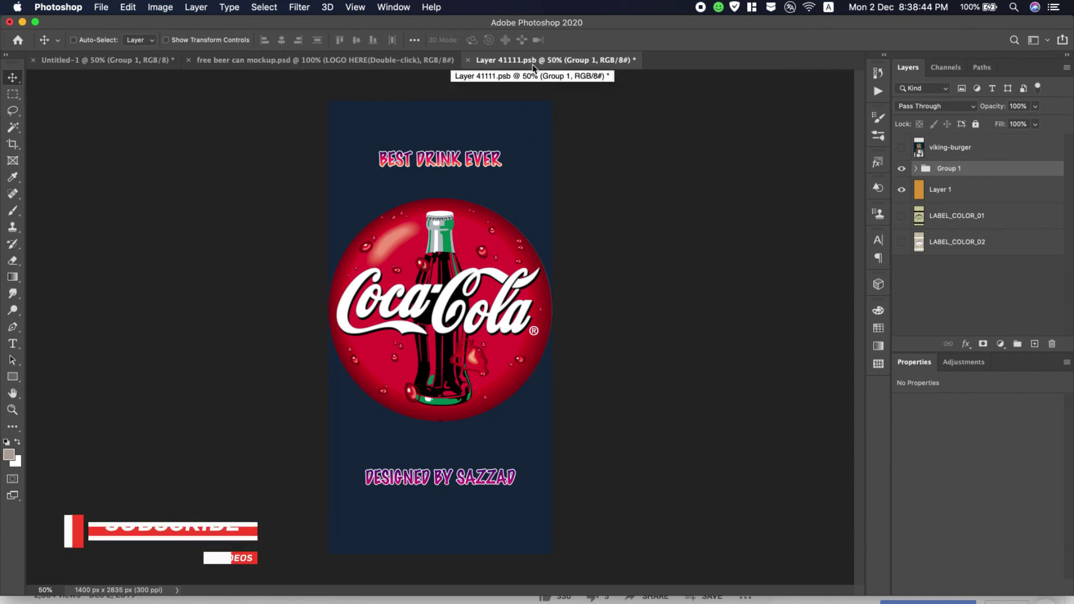
# Save Layer 41111.psb and switch to free beer can mockup.psd to view the label on the can
pyautogui.click(103, 7)
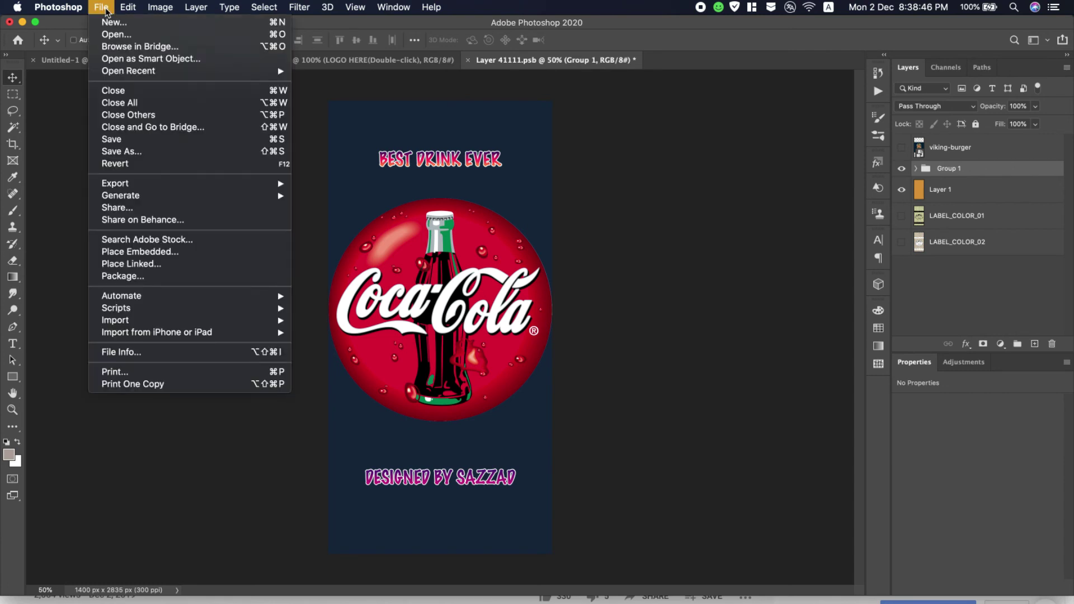
pyautogui.click(125, 138)
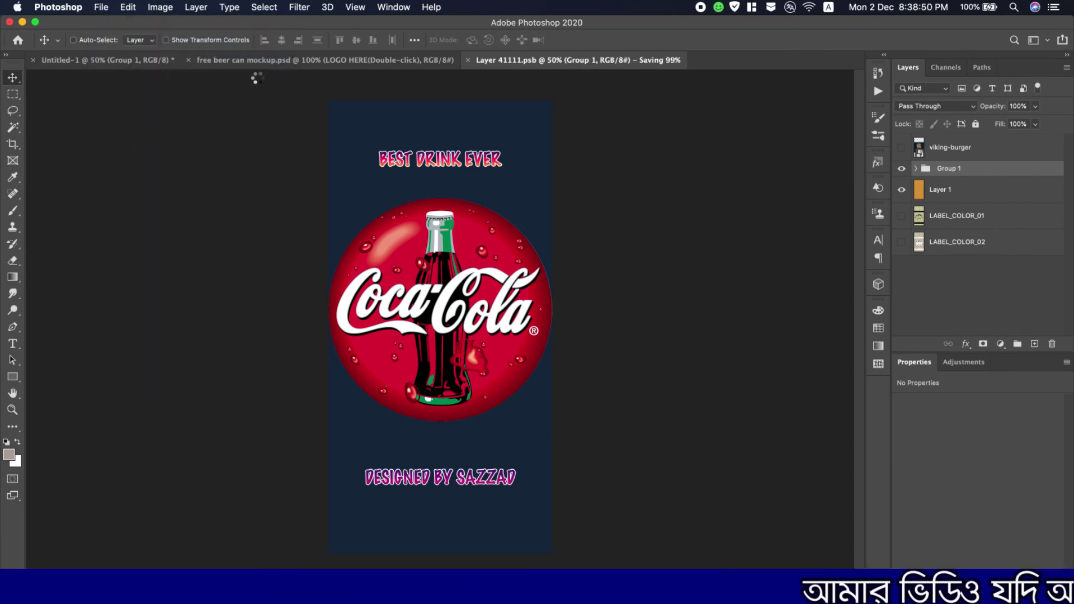
pyautogui.click(280, 60)
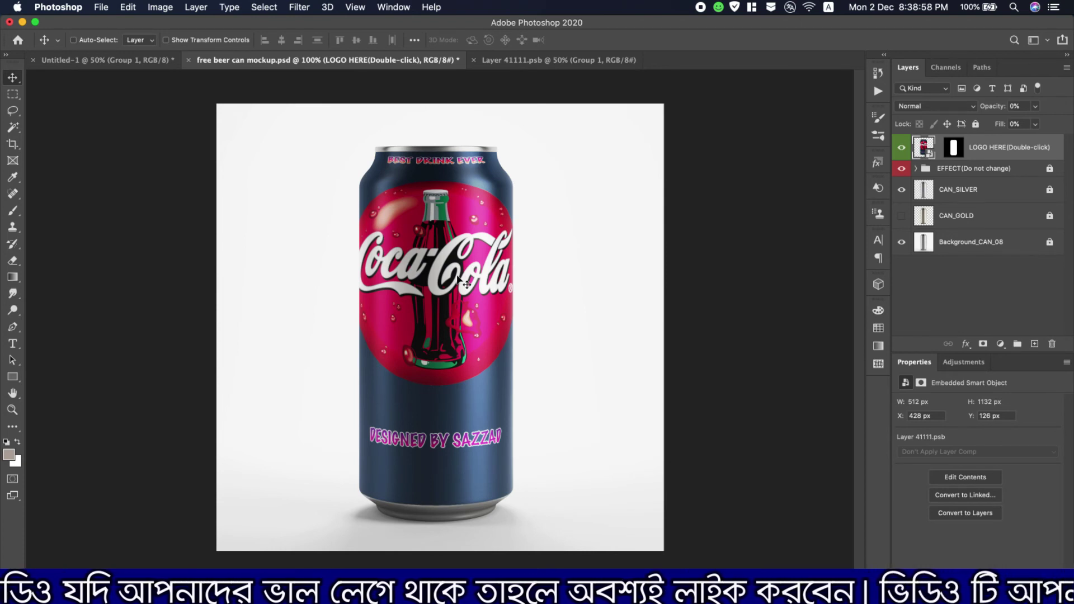
# In Layer 41111.psb, move Group 1 down and scale it proportionally to about 105% so it covers the whole canvas
pyautogui.click(527, 59)
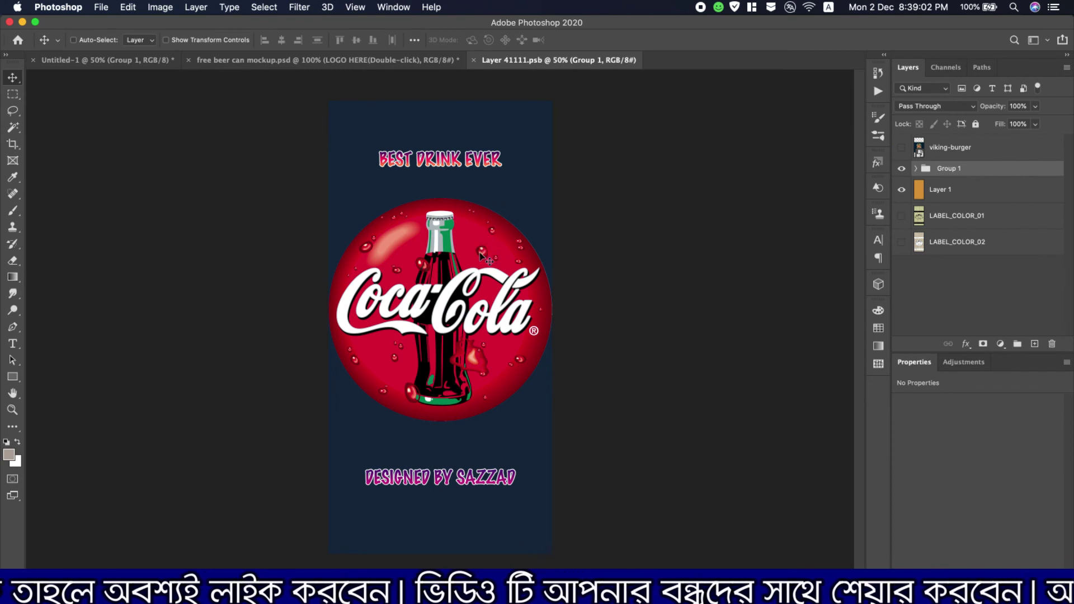
pyautogui.moveTo(479, 264); pyautogui.dragTo(479, 277)
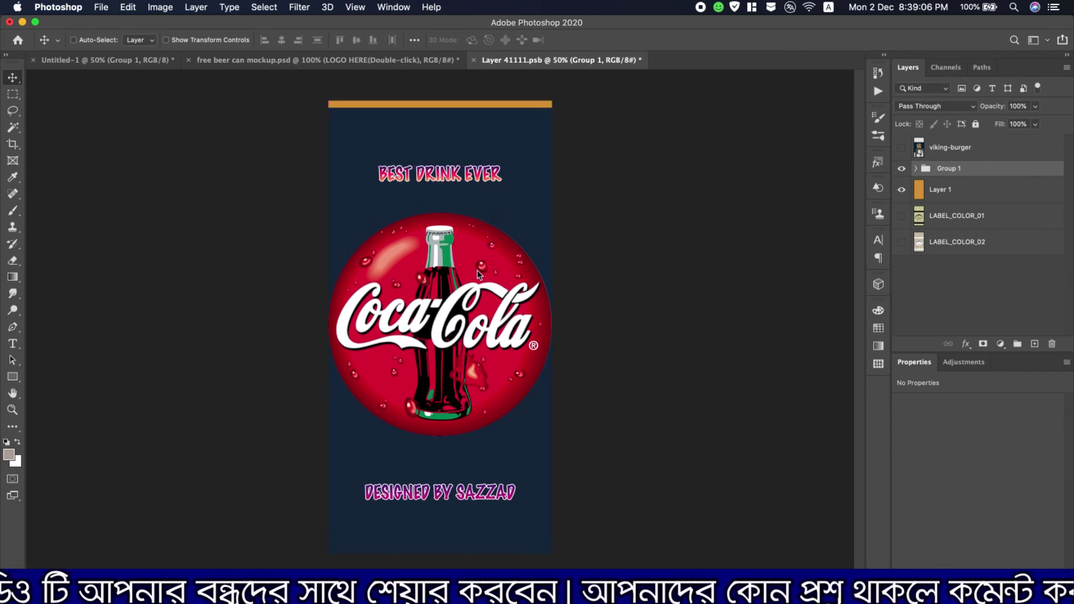
pyautogui.click(166, 40)
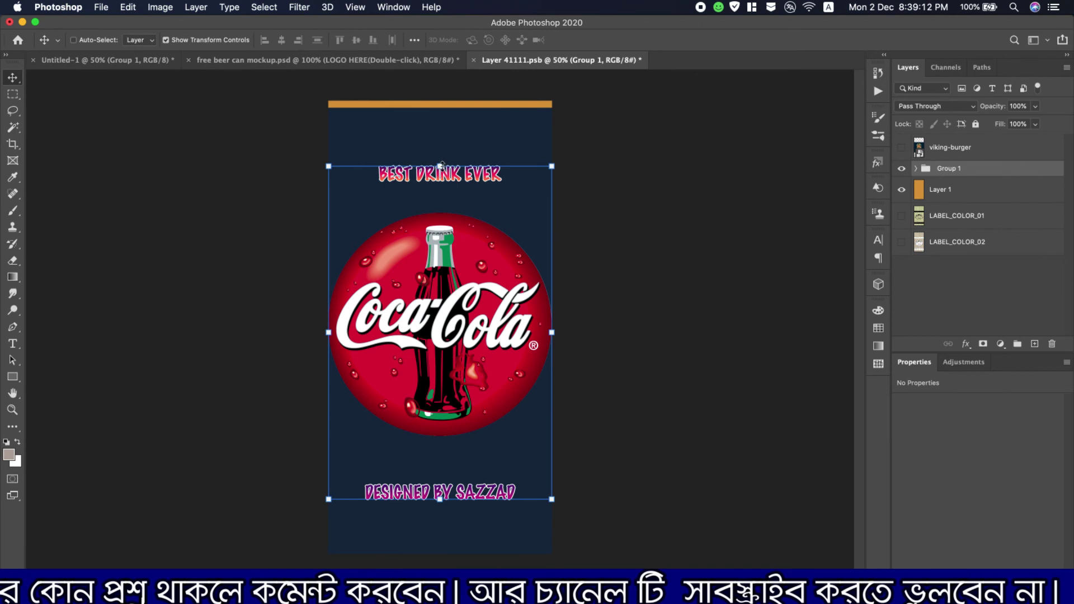
pyautogui.moveTo(441, 165); pyautogui.dragTo(441, 148)
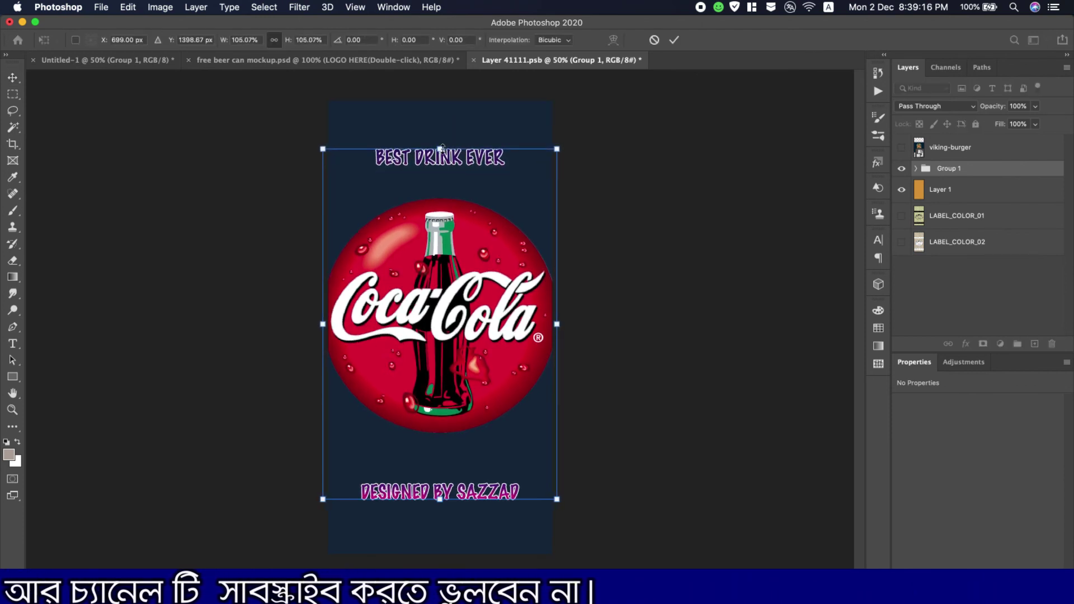
pyautogui.click(674, 40)
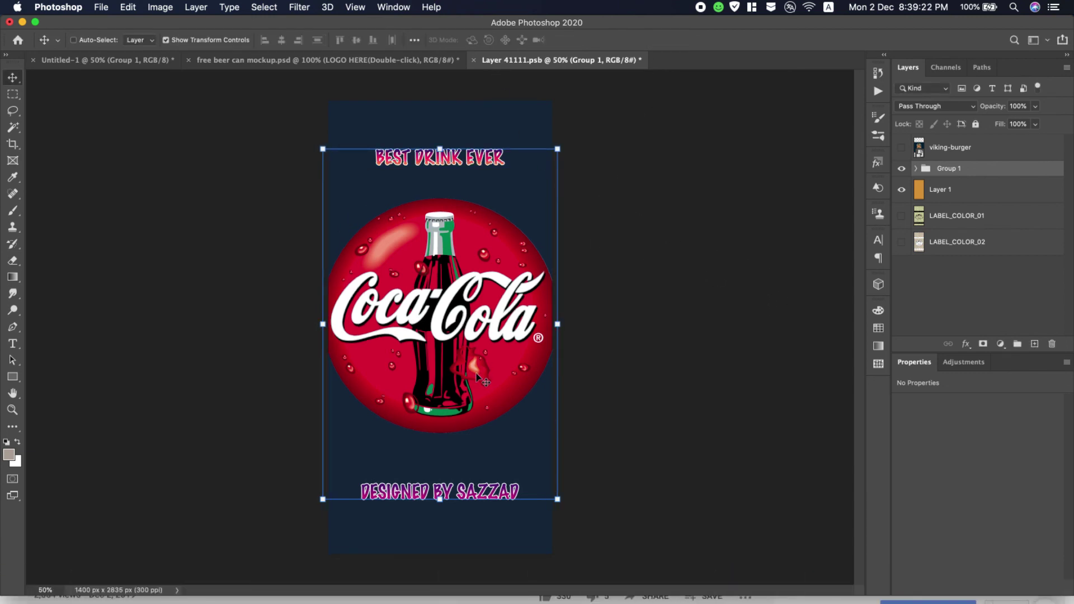
# Save the enlarged label artwork and return to free beer can mockup.psd to check it on the can
pyautogui.press('super+s')
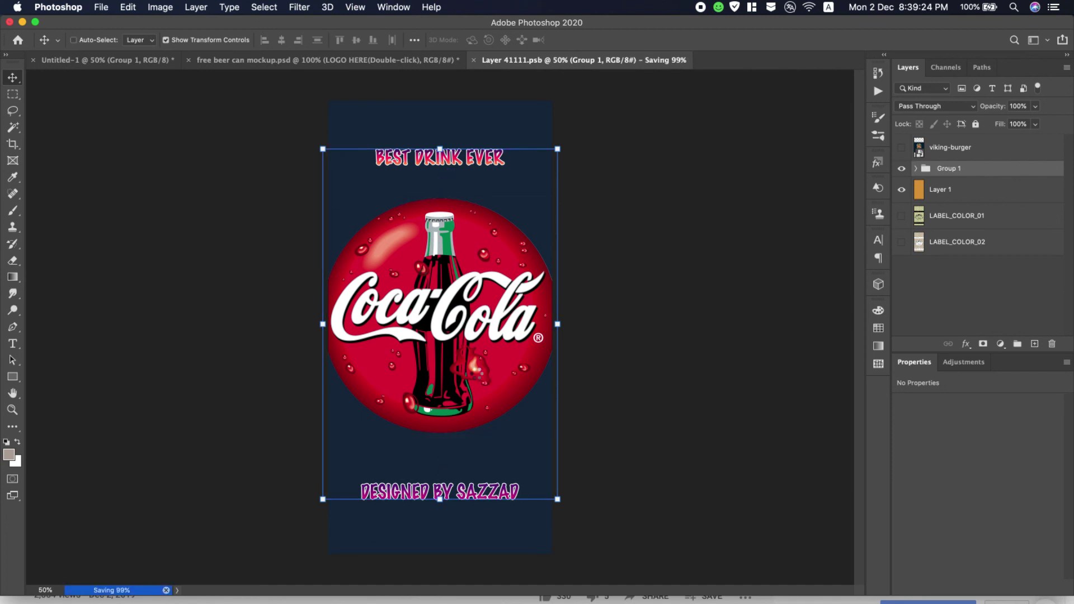
pyautogui.click(384, 60)
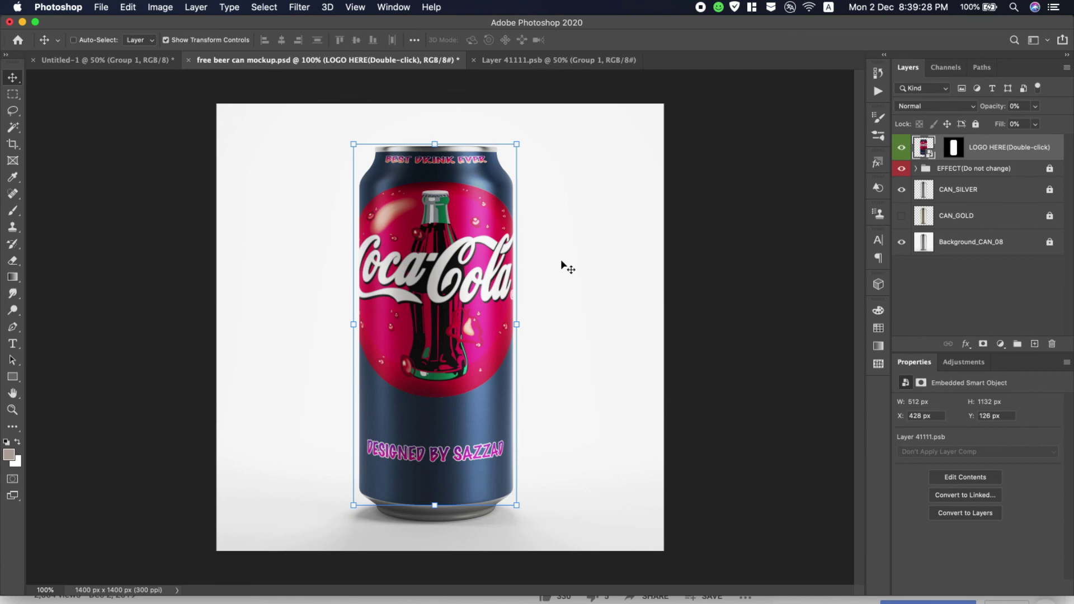